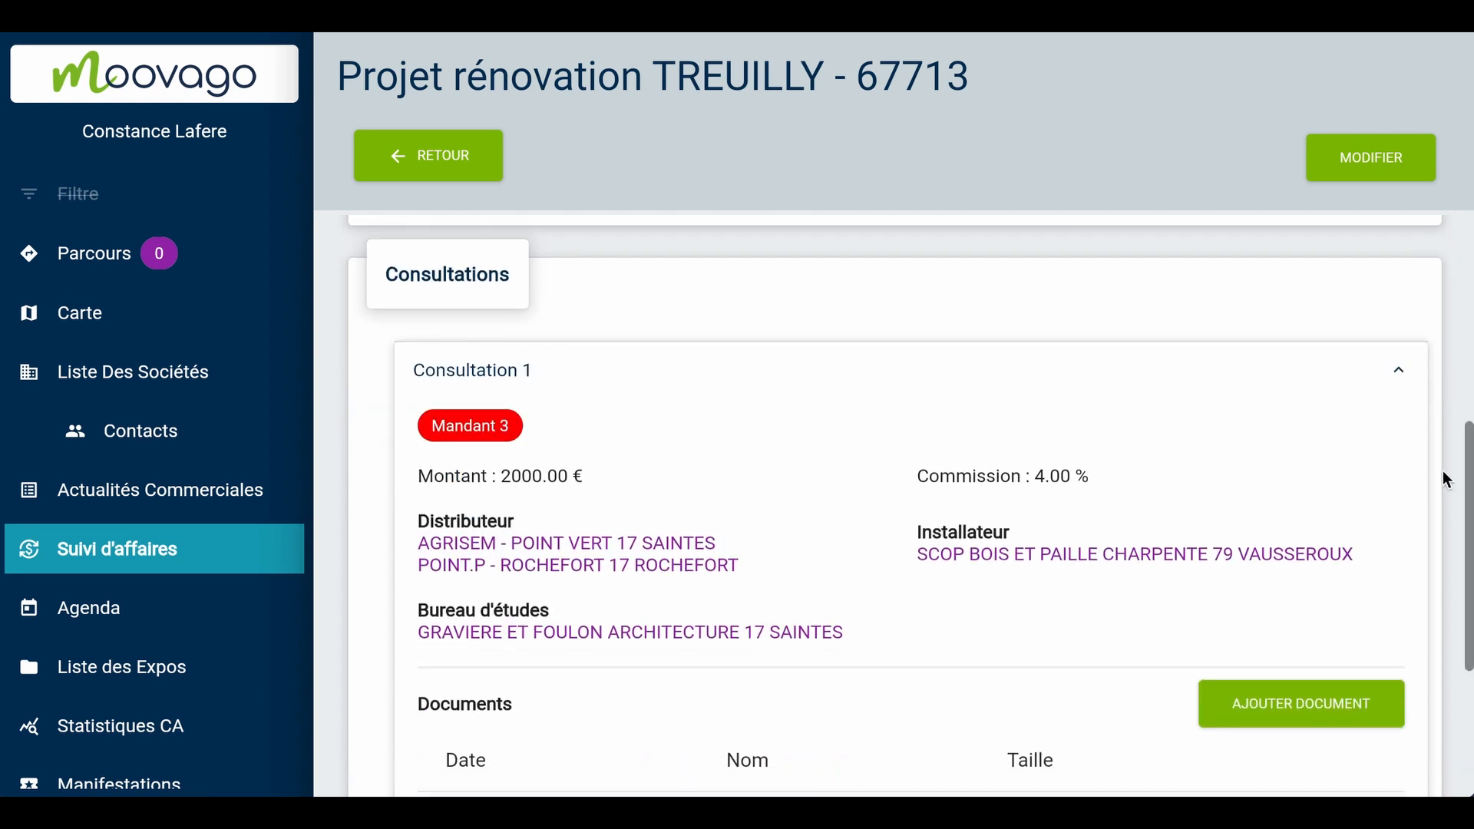
scroll(1444, 469, "down", 1)
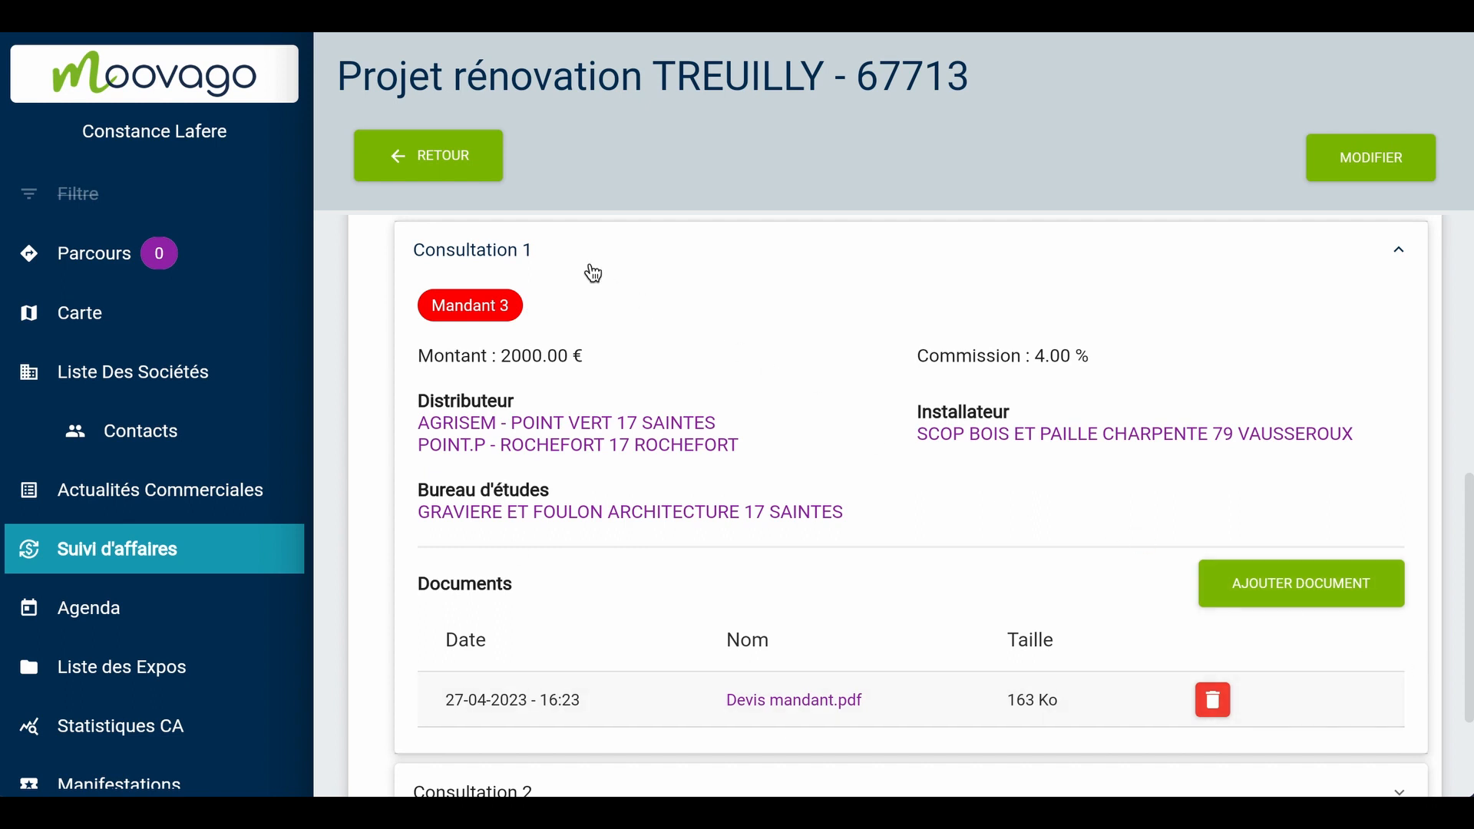
Leave the open renovation project's details after viewing its consultation and start a new business deal (affaire)
left_click(443, 155)
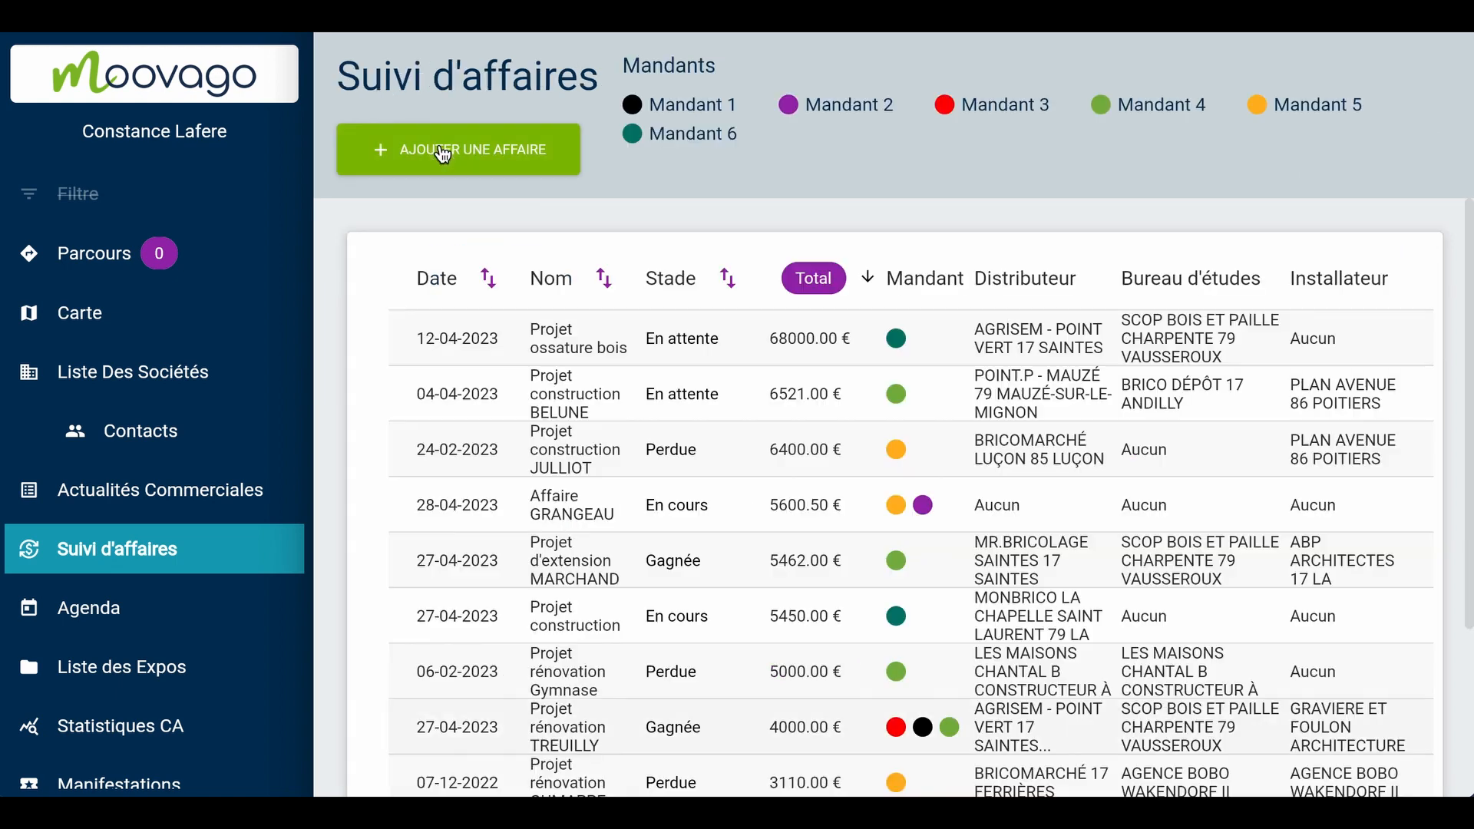
left_click(530, 140)
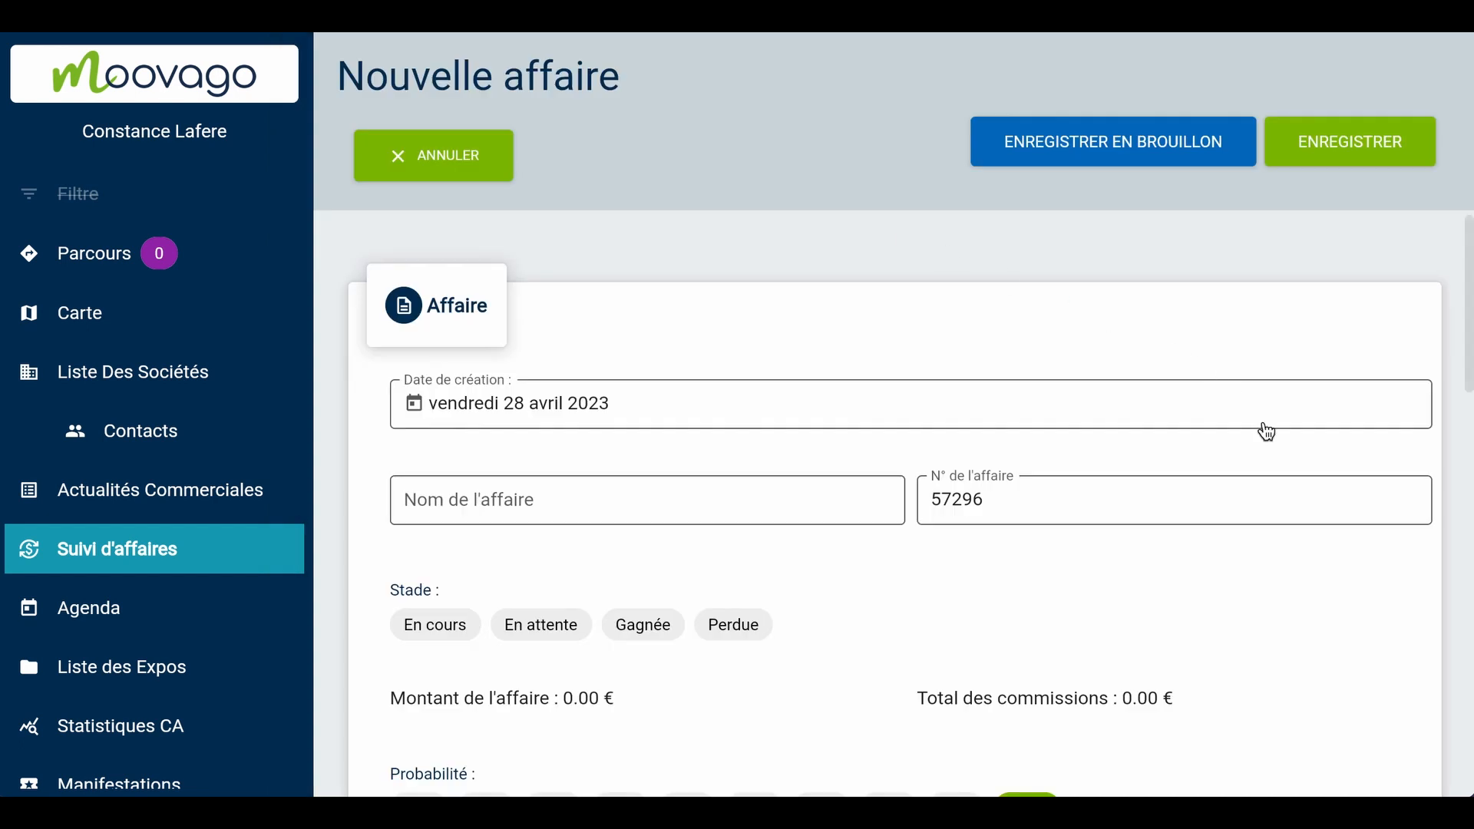
Name the new deal "Affaire BULOT" and set its stage to En cours
left_click(801, 487)
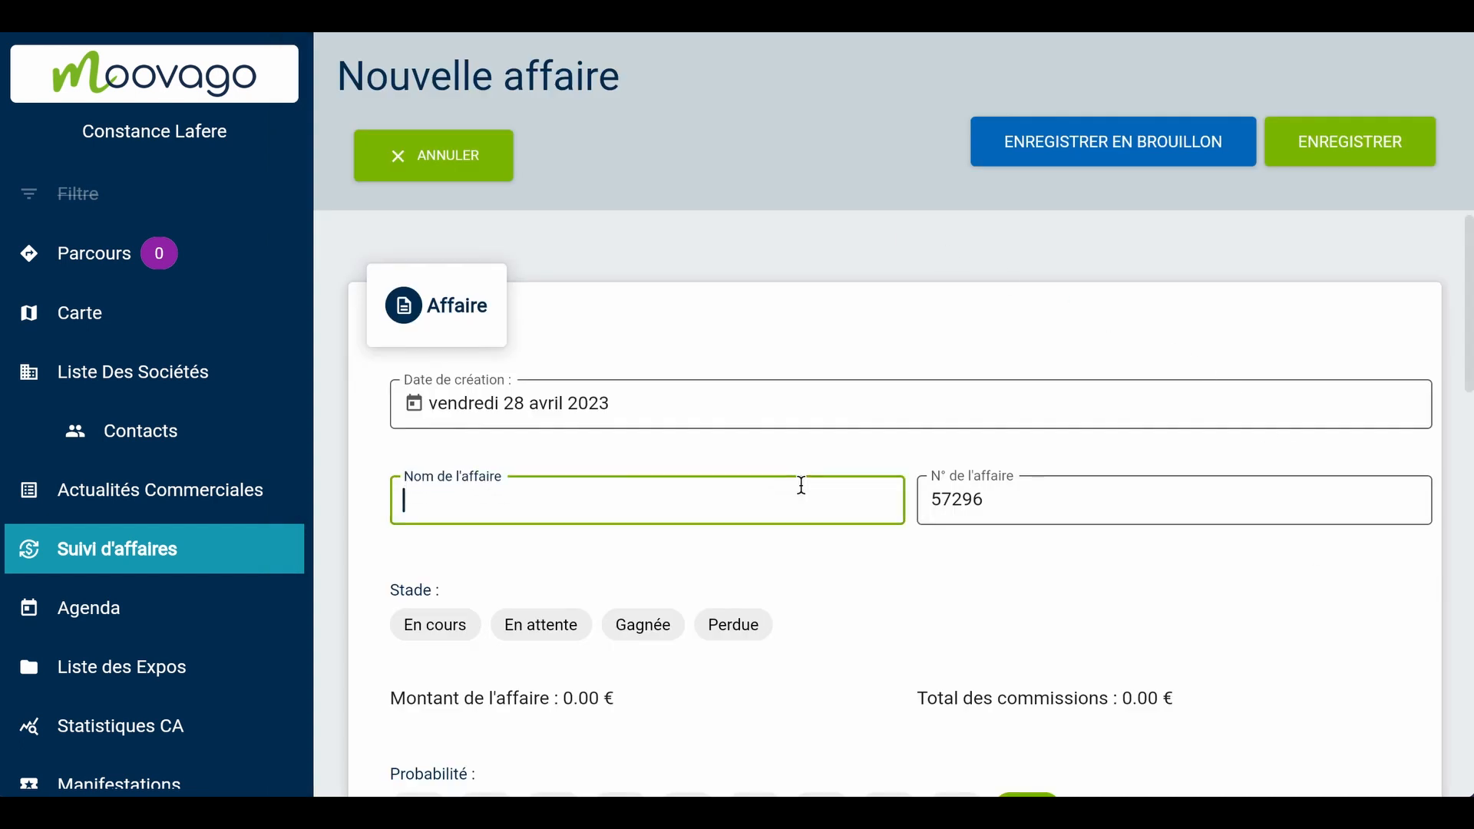
type("Affaire BULOT")
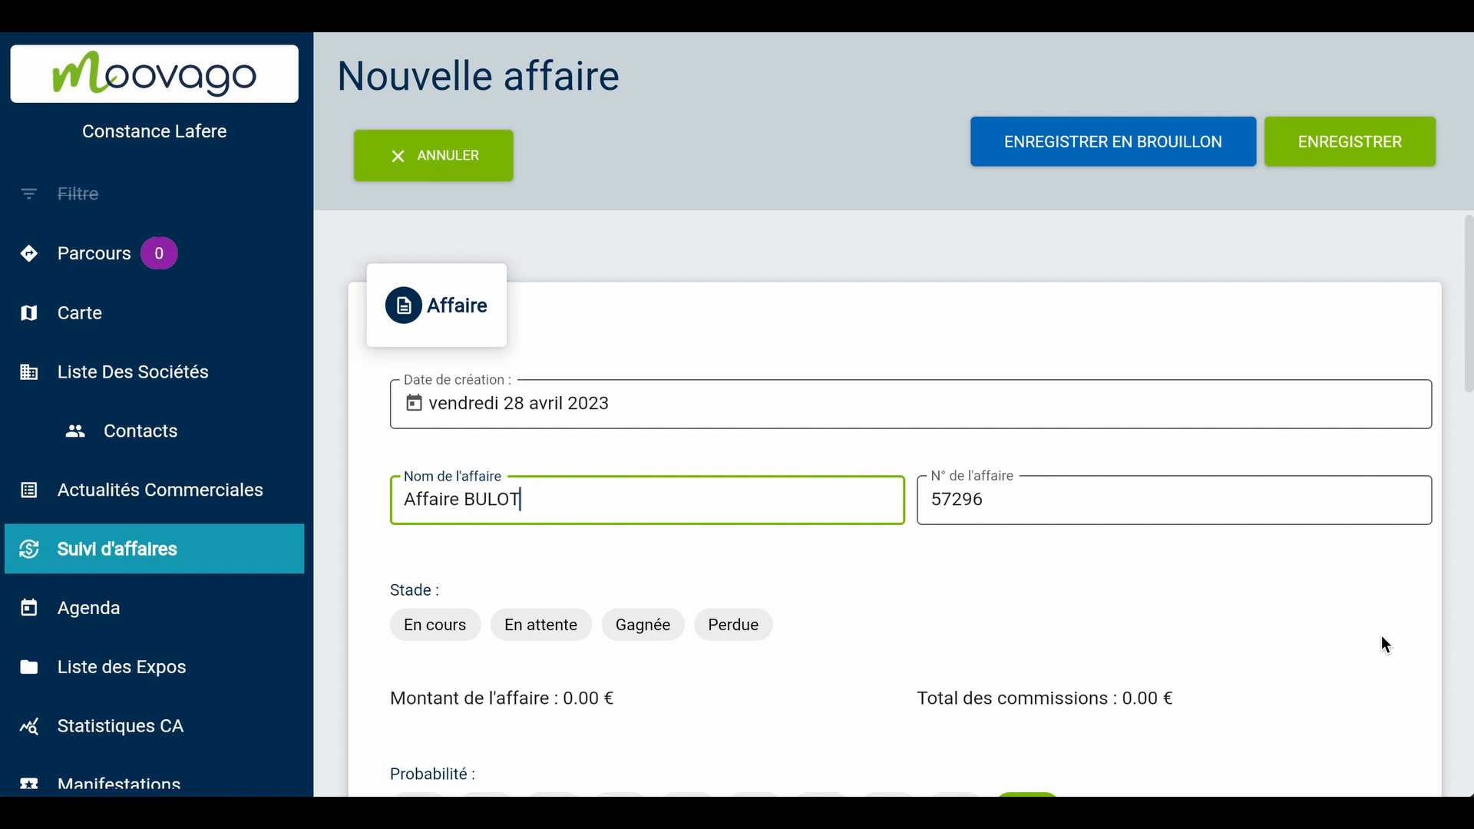
scroll(1381, 634, "down", 3)
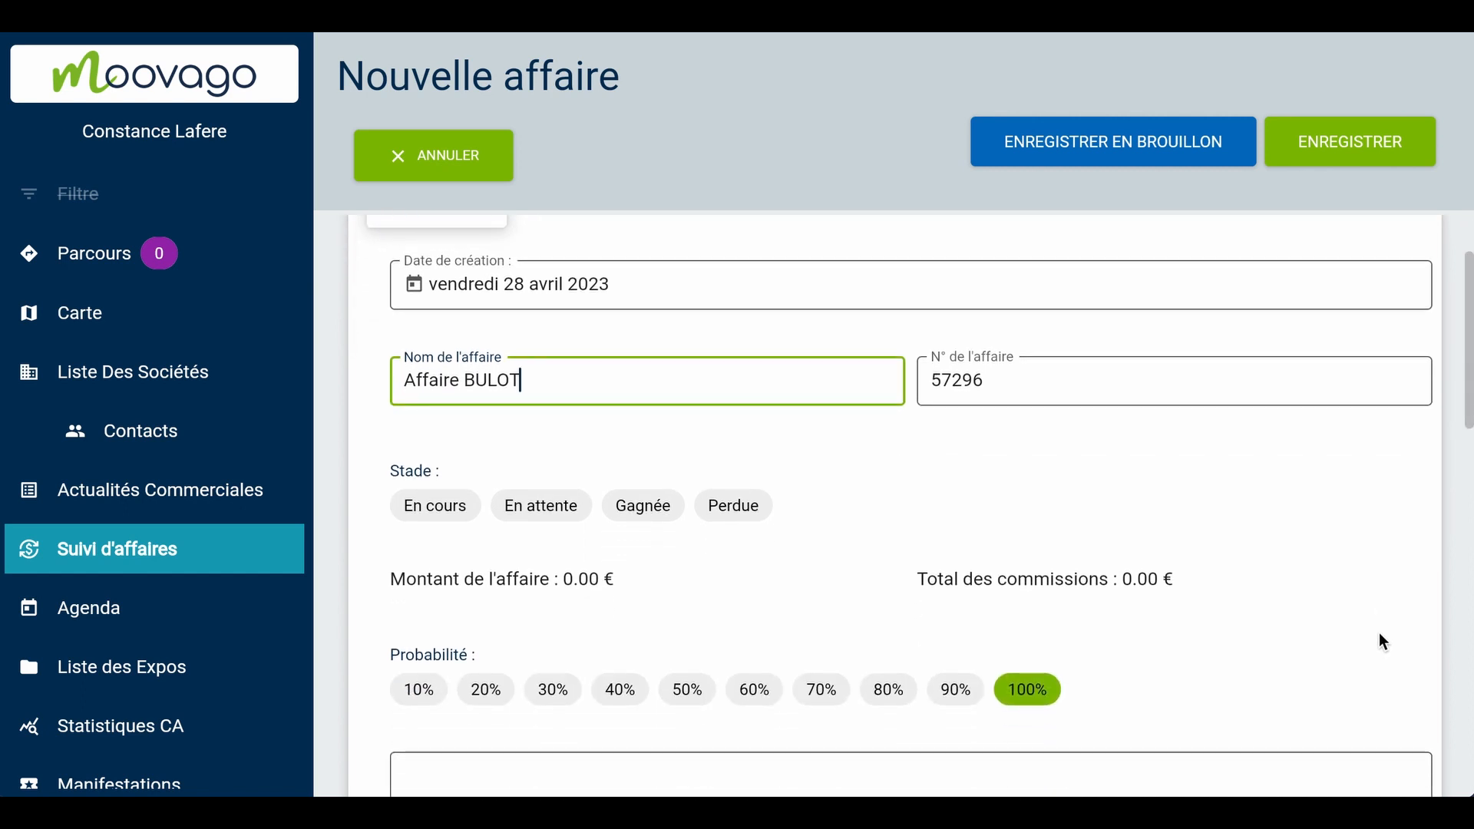
left_click(441, 453)
Assign Mandant 5 to Consultation 1, with a quote amount of 2460 and a commission rate of 10%
scroll(1353, 551, "down", 3)
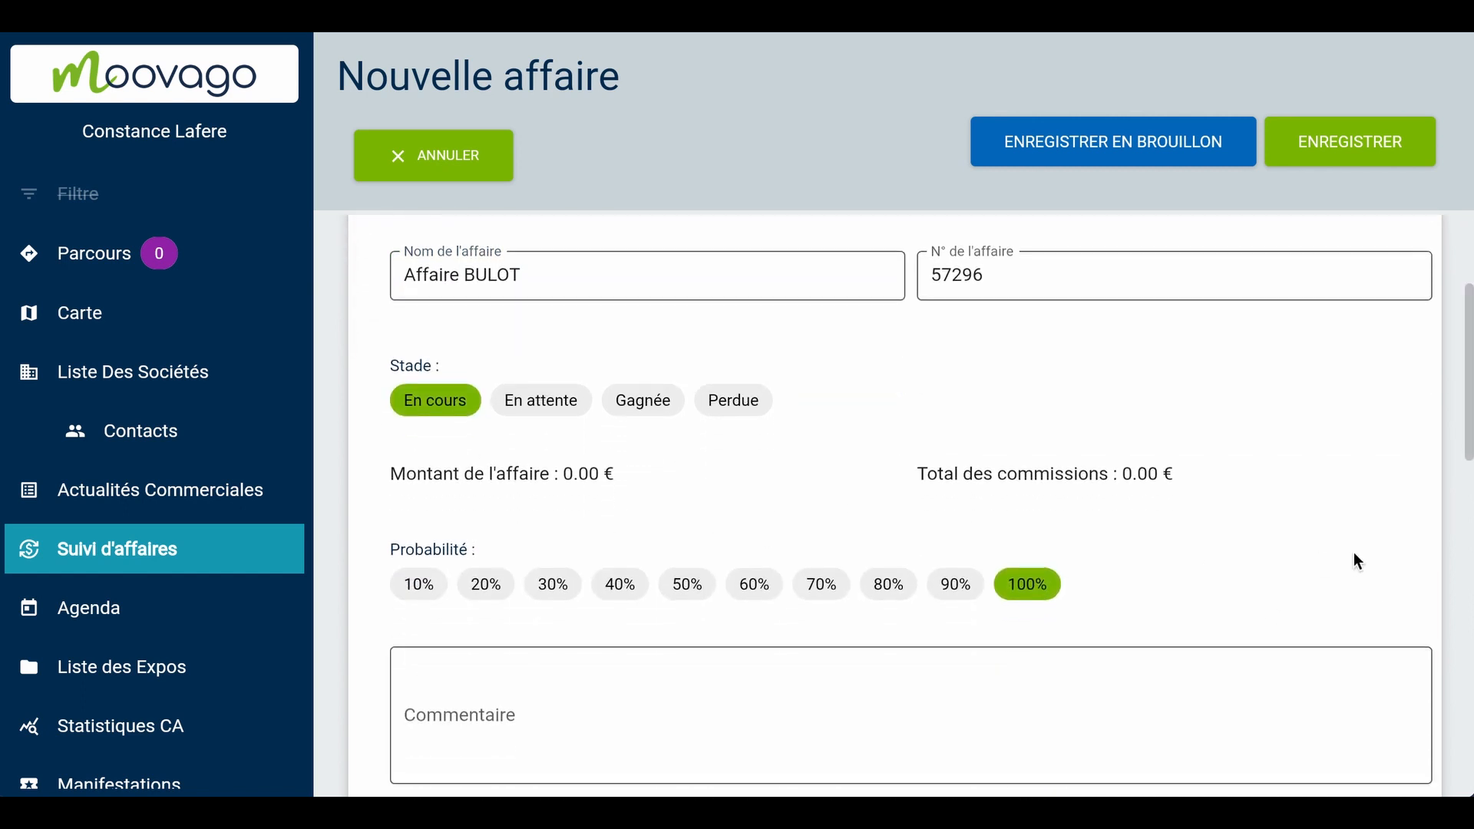
scroll(1420, 539, "down", 5)
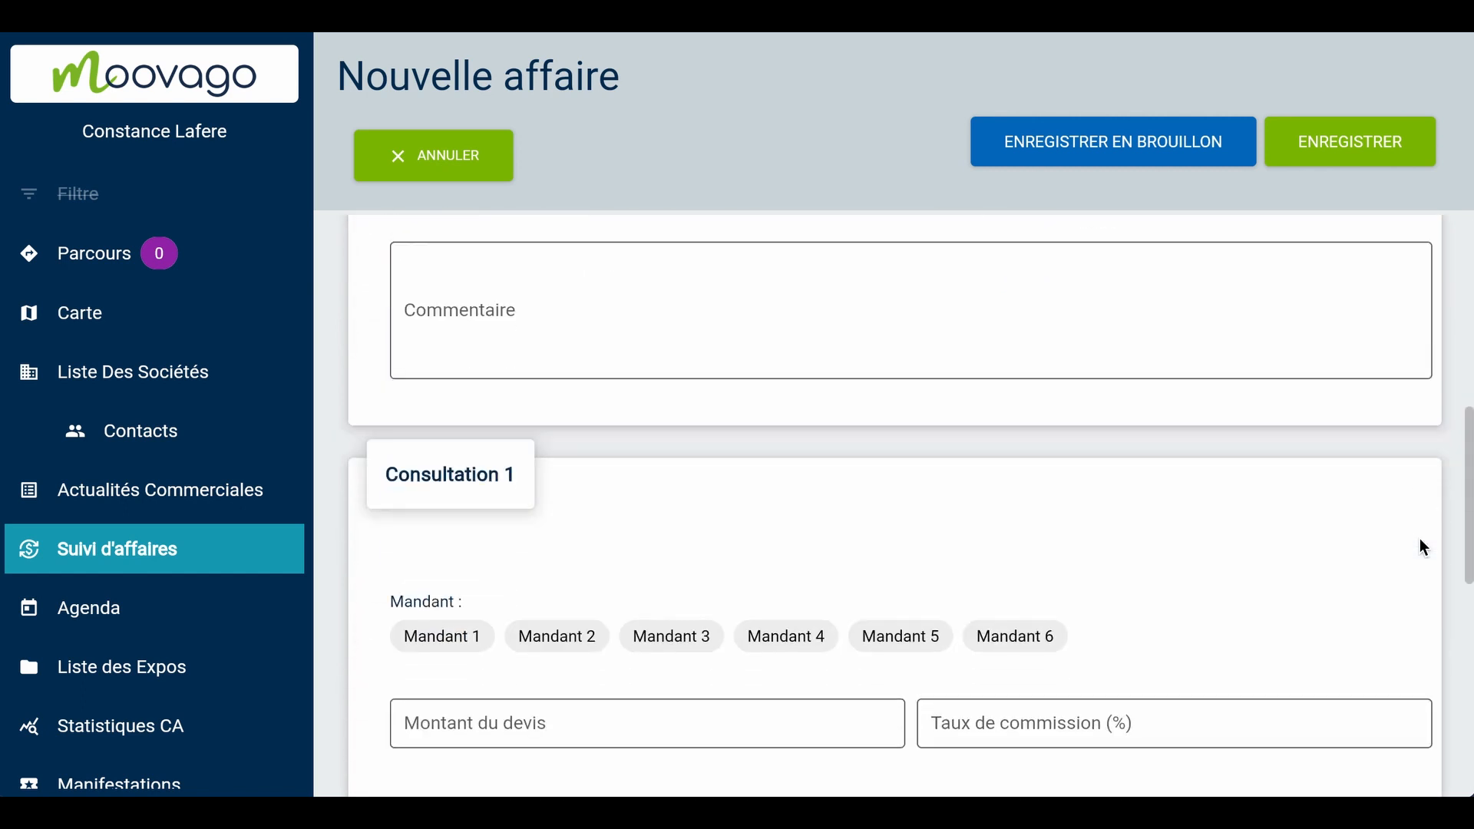
scroll(1420, 545, "down", 2)
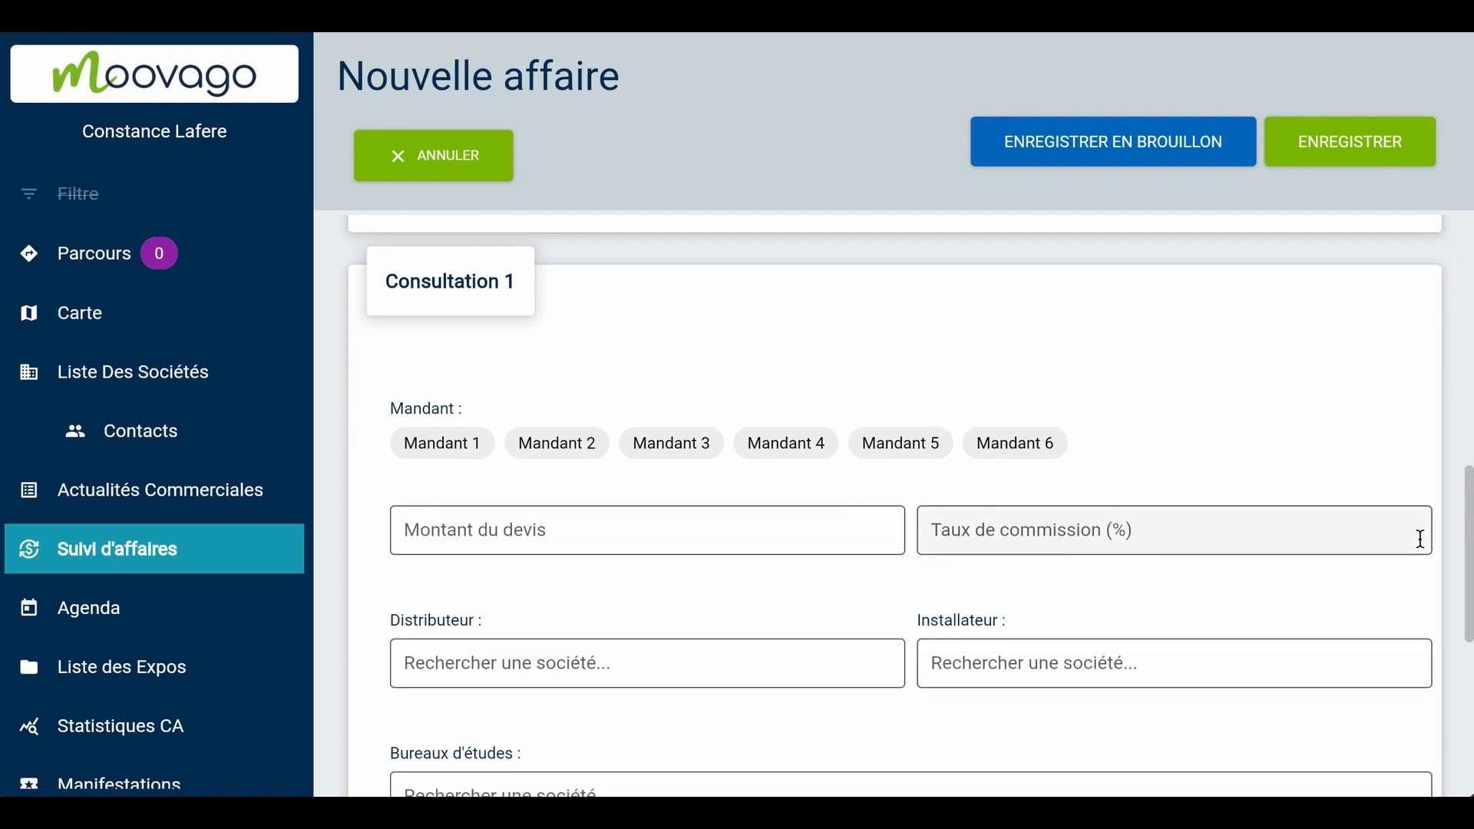
left_click(909, 445)
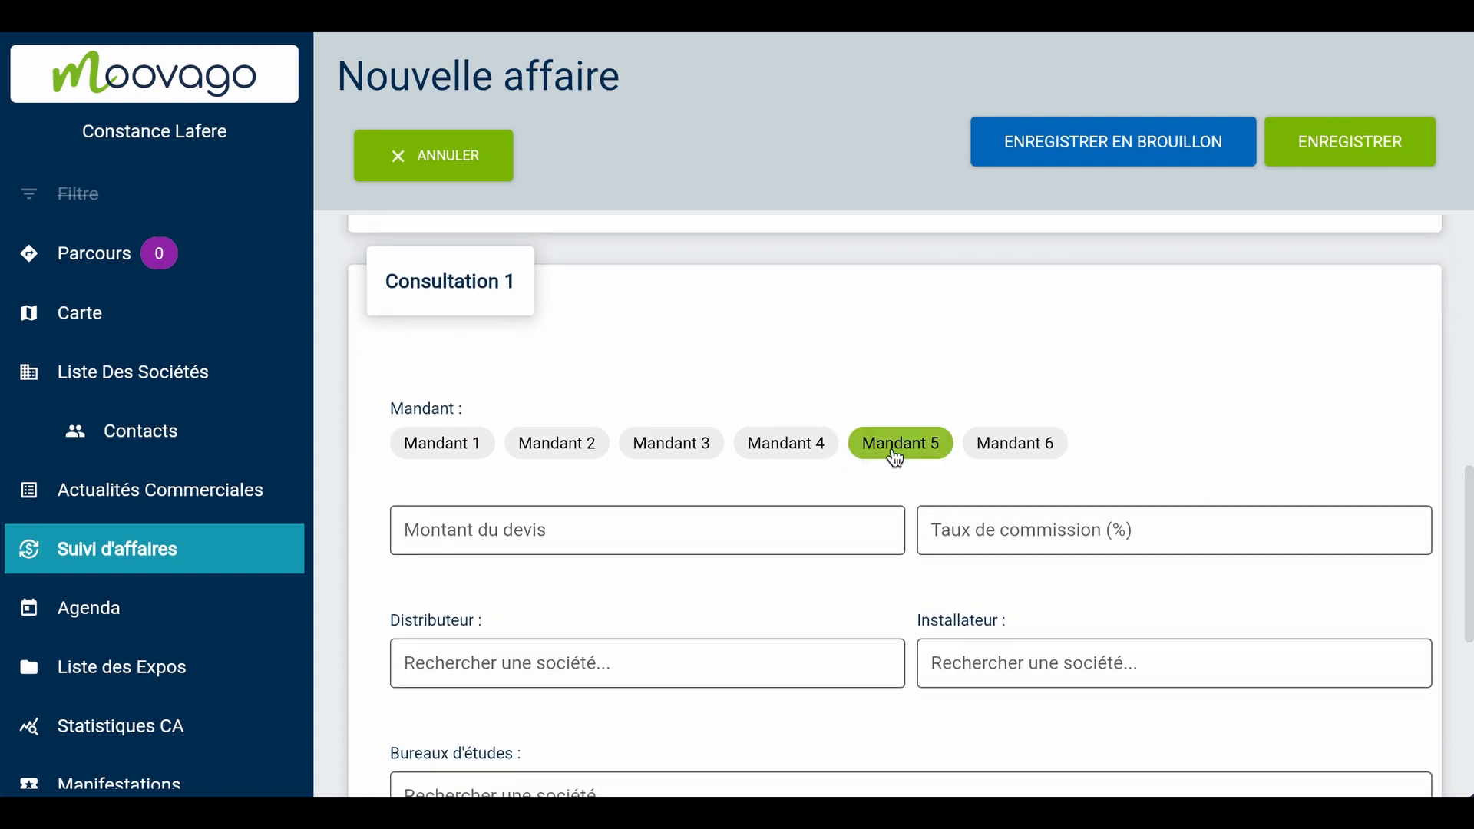
left_click(812, 526)
type("24")
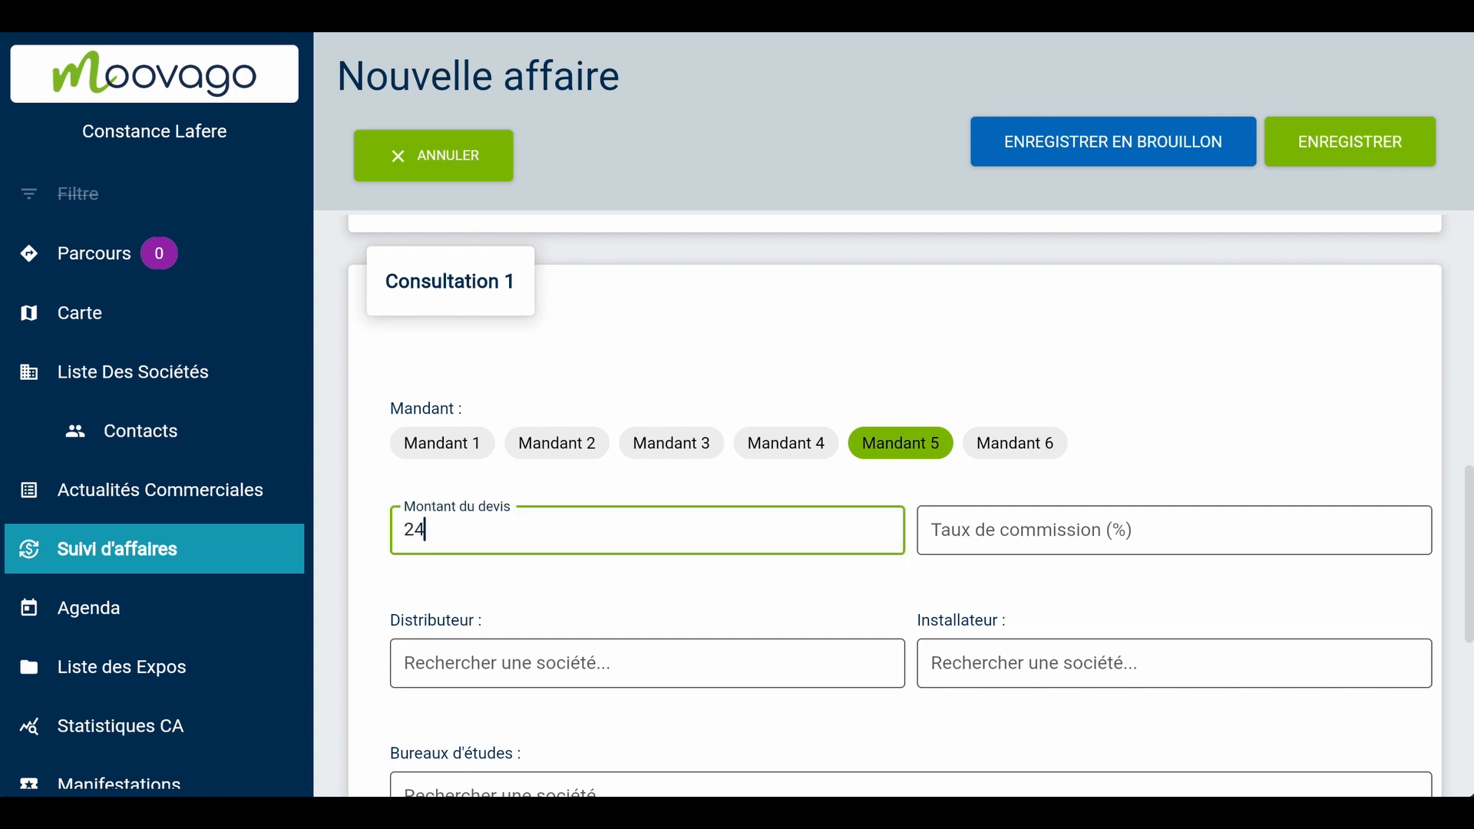
type("60")
left_click(1026, 535)
type("10")
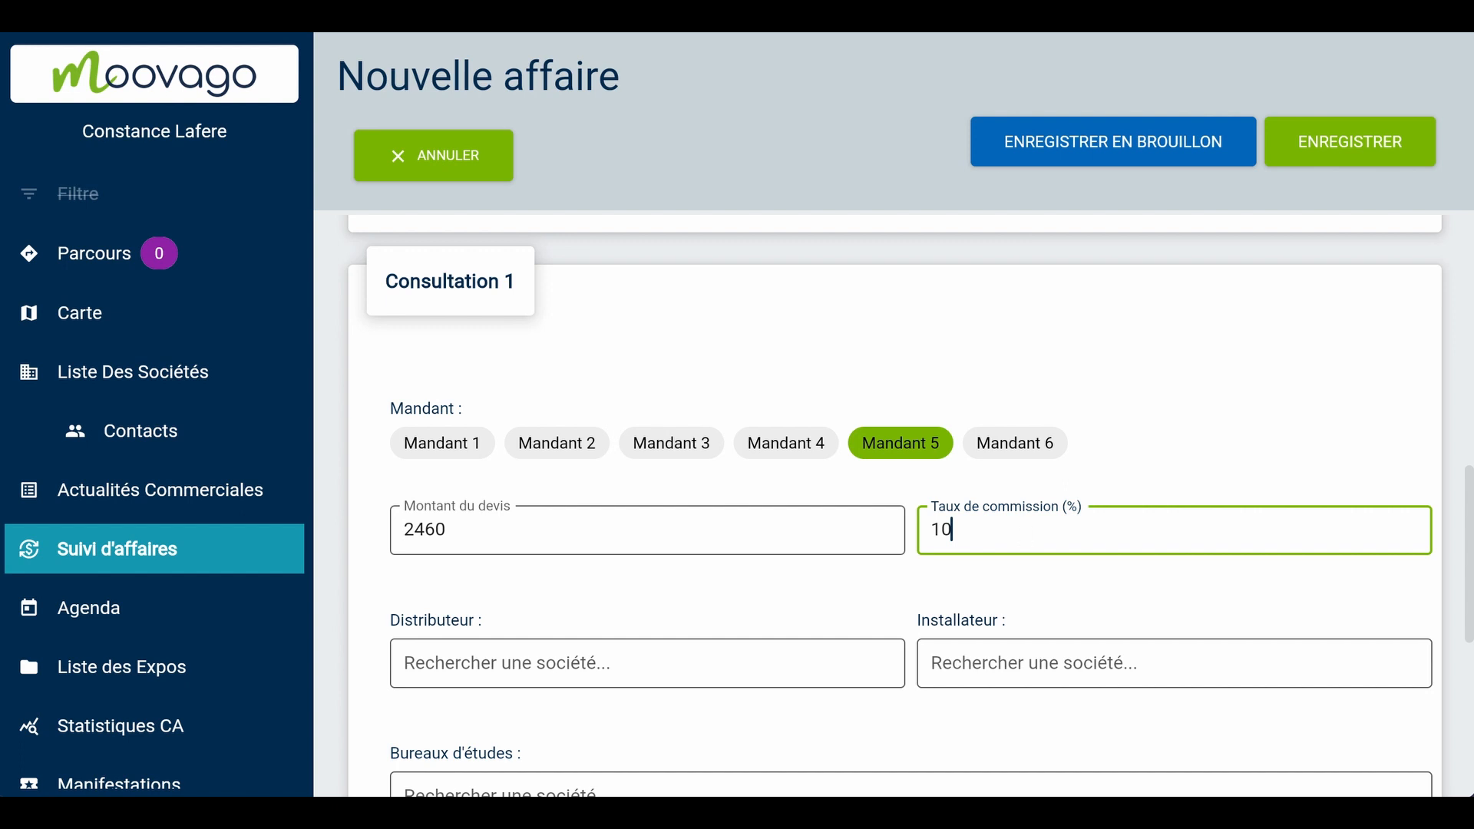
Add Agence Bobo 24558 Wakendorf II as the distributor of Consultation 1
scroll(809, 599, "down", 1)
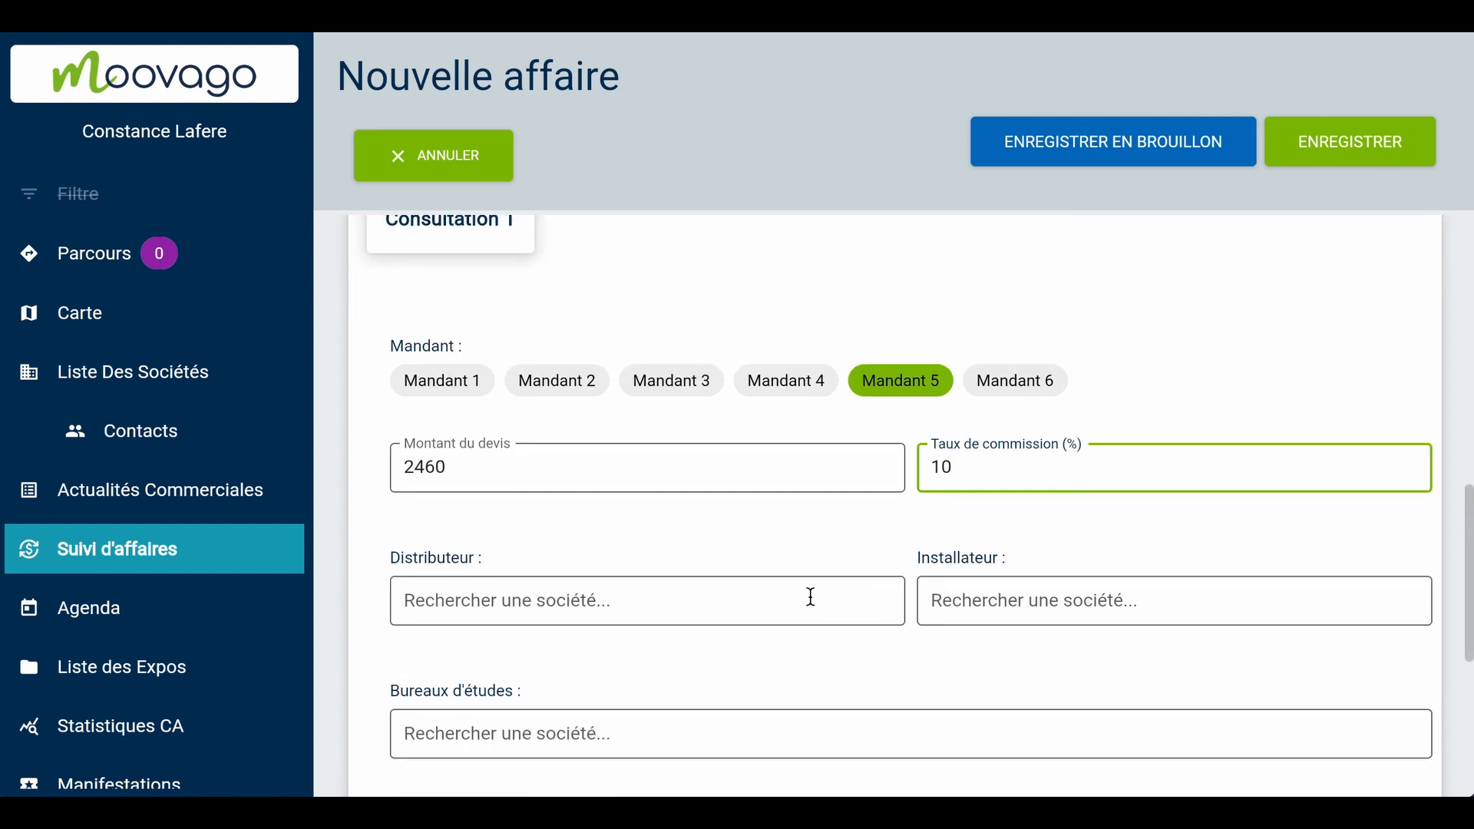
left_click(803, 588)
type("d")
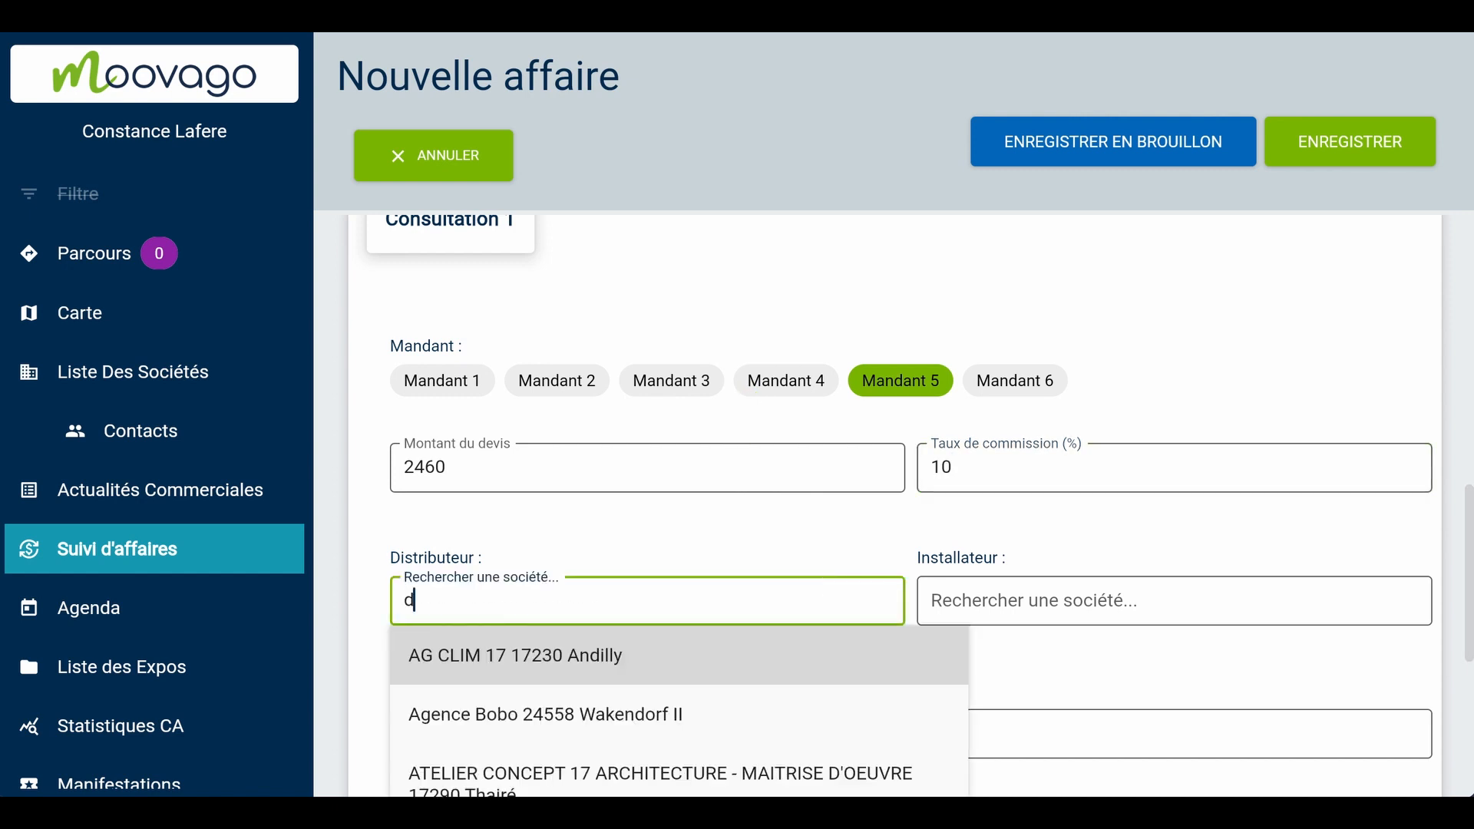
left_click(760, 712)
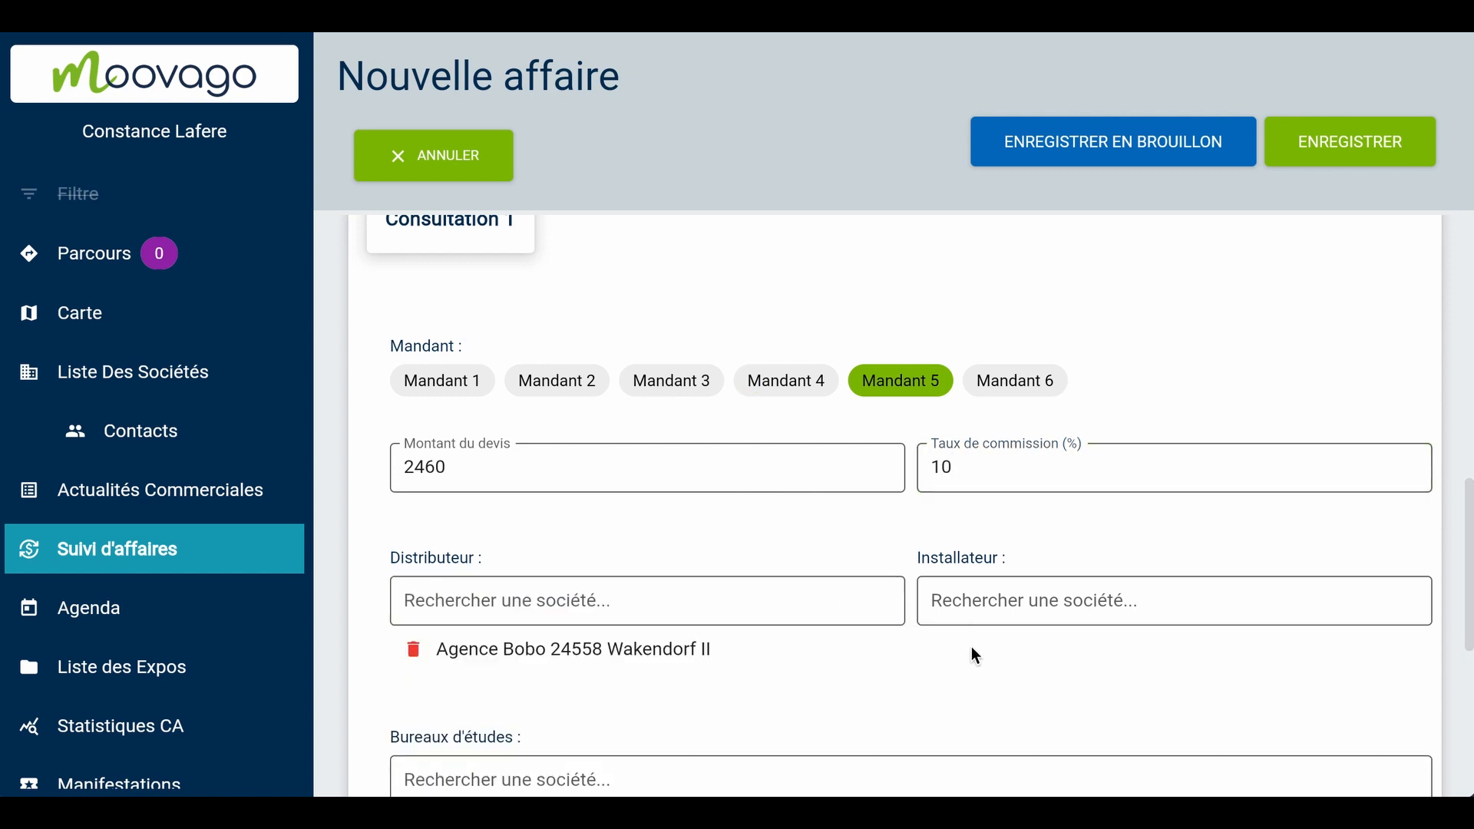
Search for "chau" and add the Energies Renouvelables - Chauffagiste company in Champagné-les-Marais as installer of Consultation 1
scroll(973, 651, "down", 1)
left_click(981, 565)
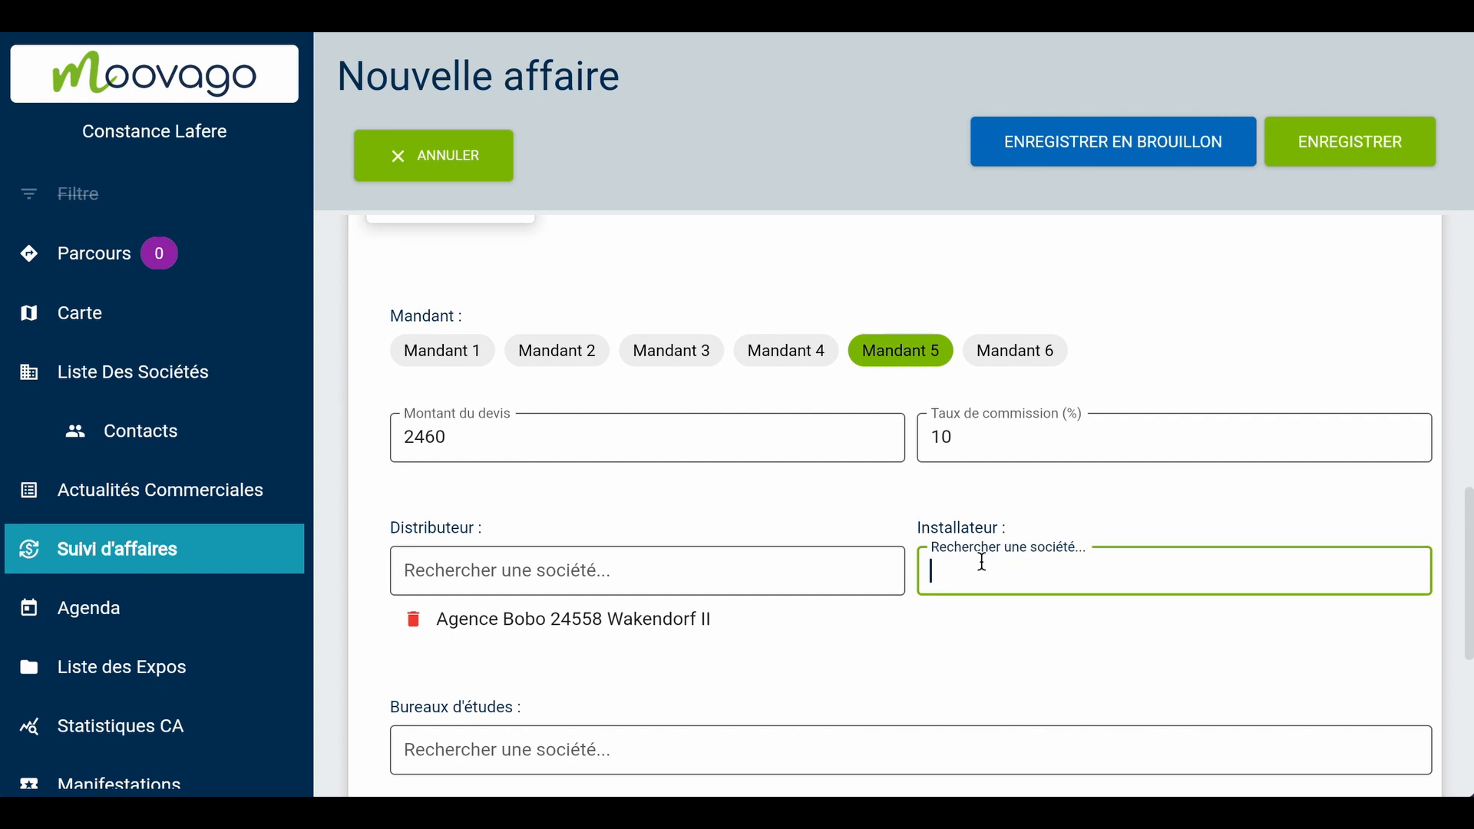
type("c")
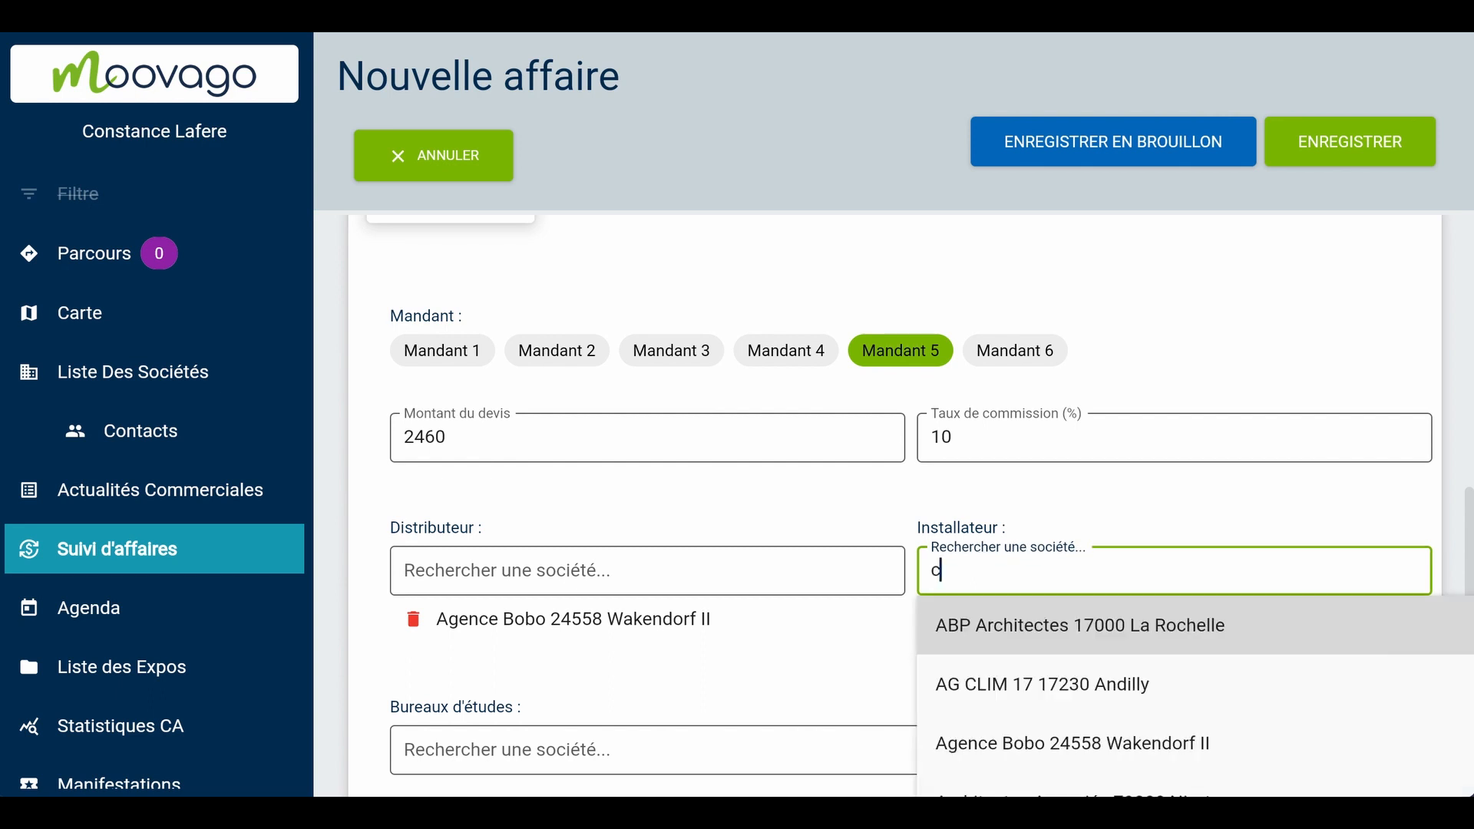
type("hau")
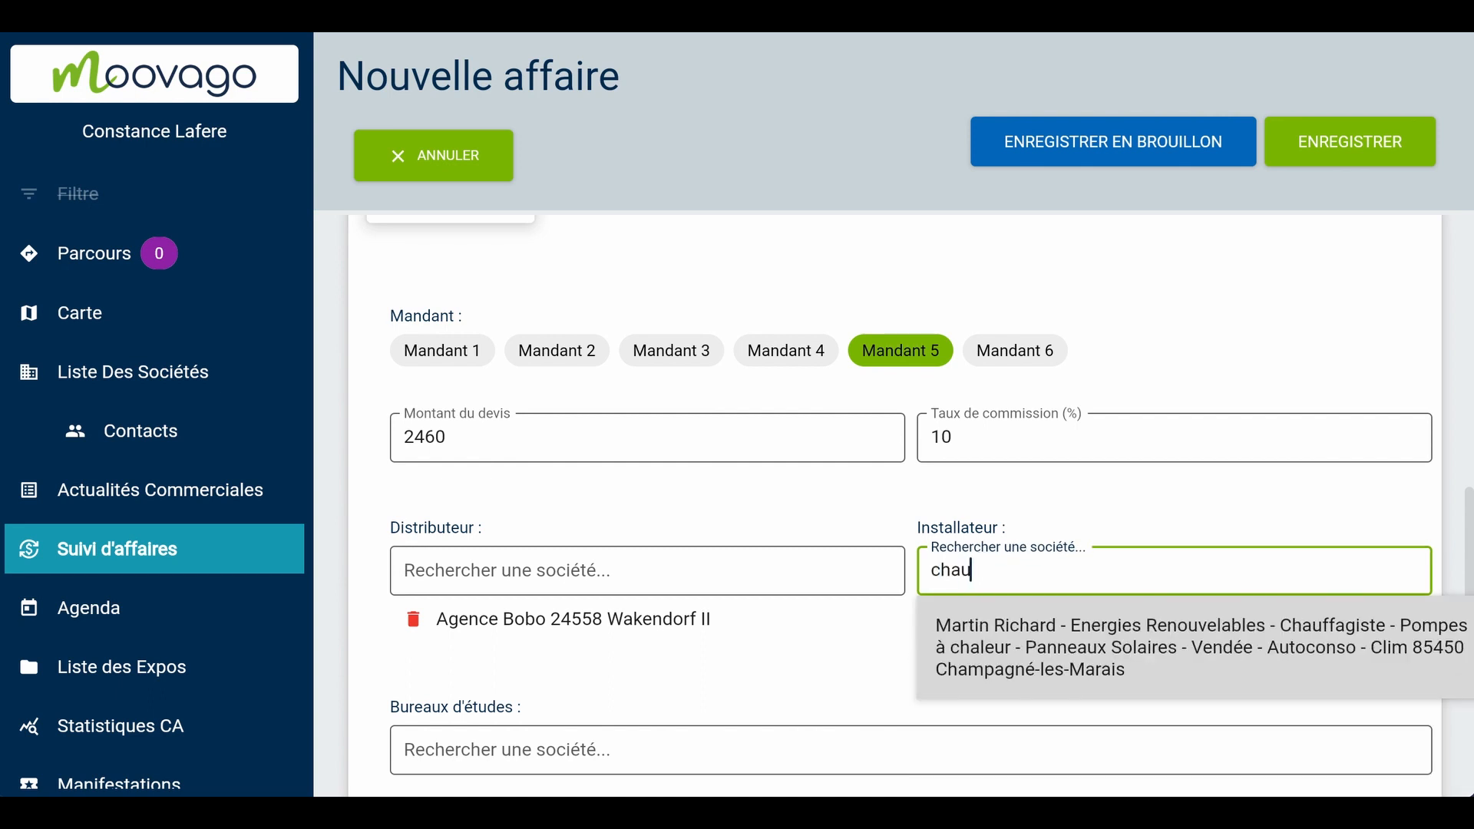
left_click(919, 679)
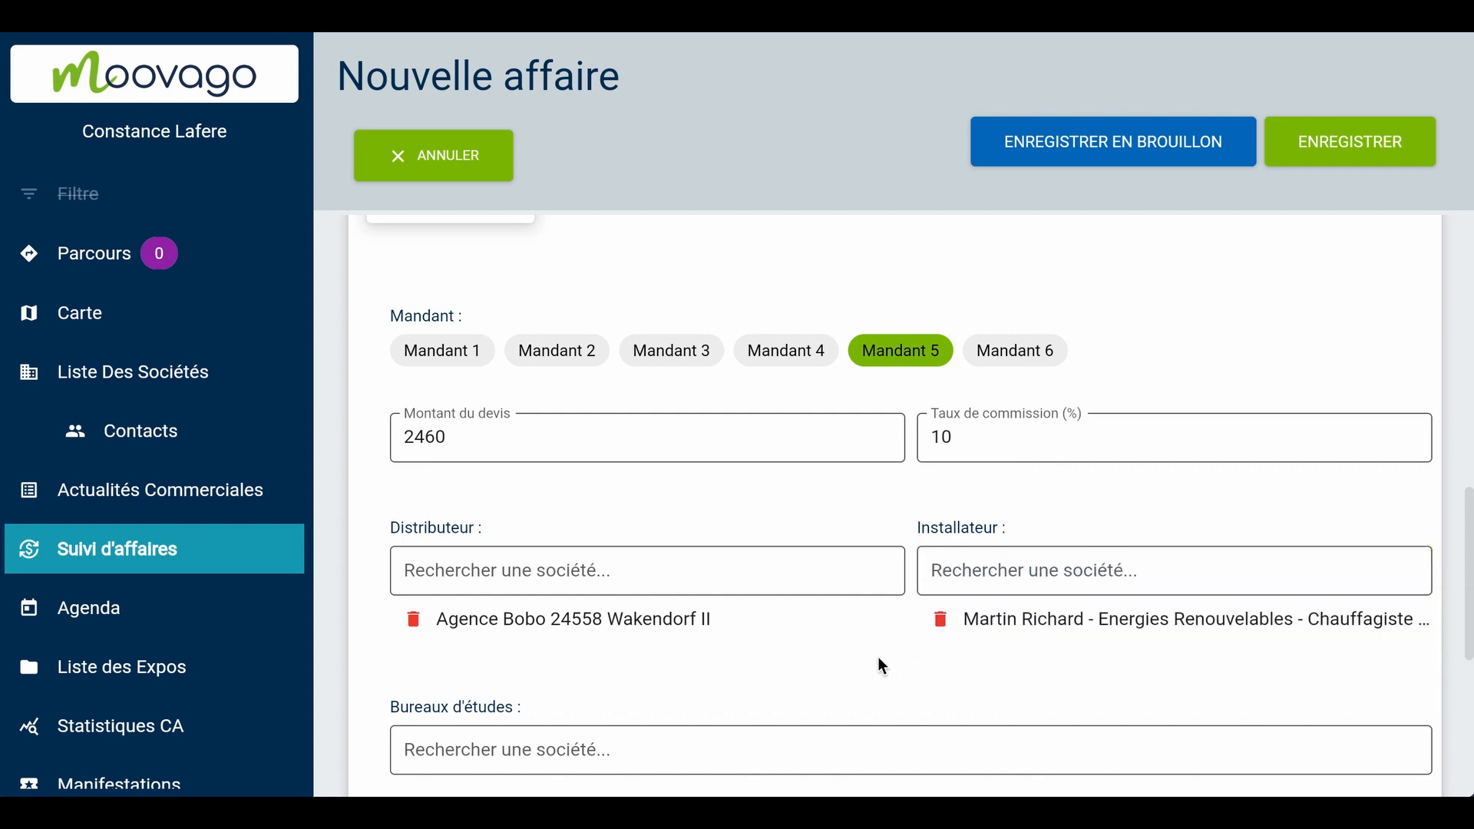
Add SCOP Bois et Paille charpente 79420 Vausseroux as a second installer of Consultation 1, searching for "bois"
scroll(879, 658, "down", 1)
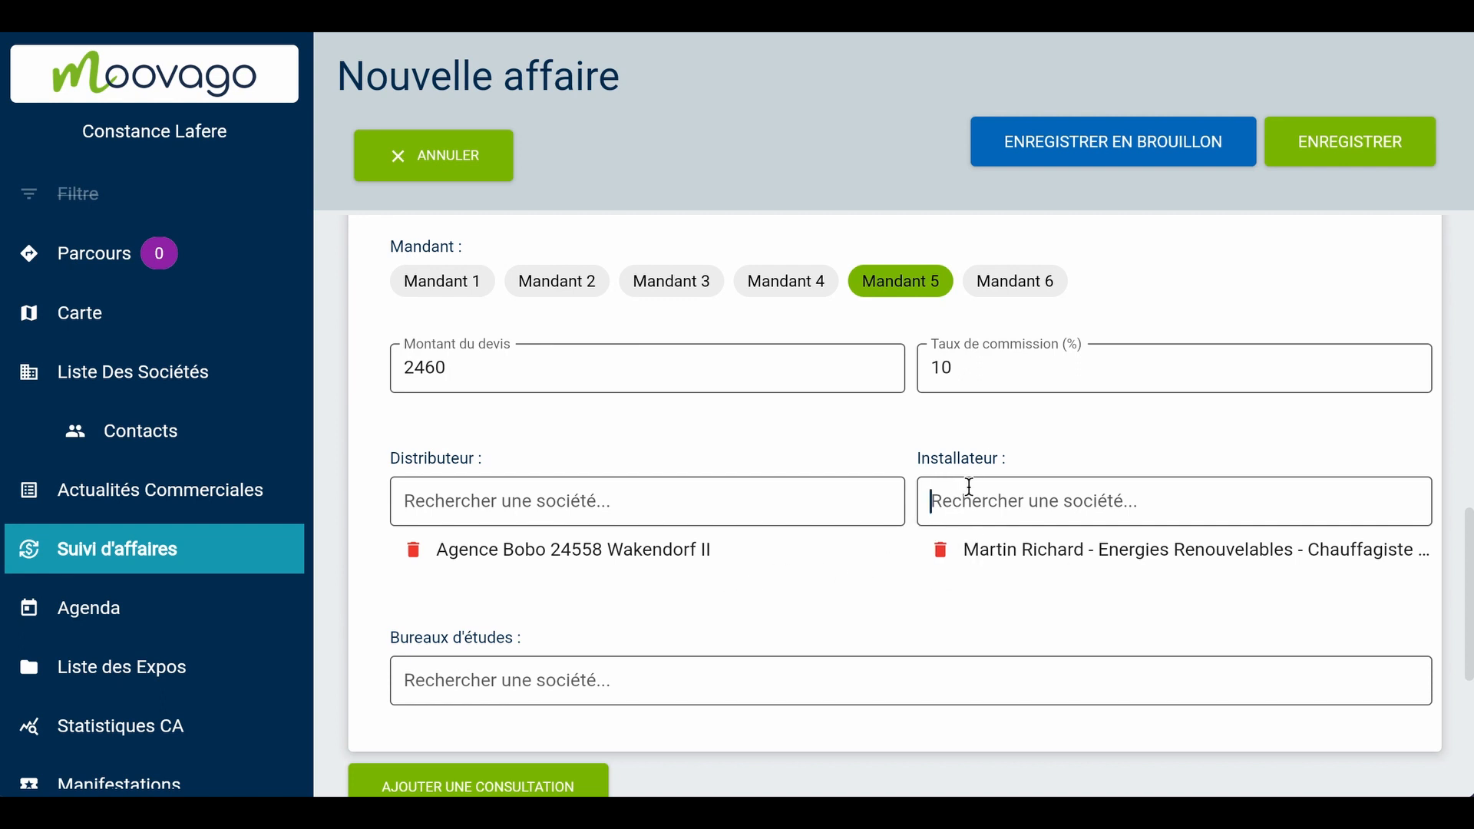
left_click(998, 489)
type("p")
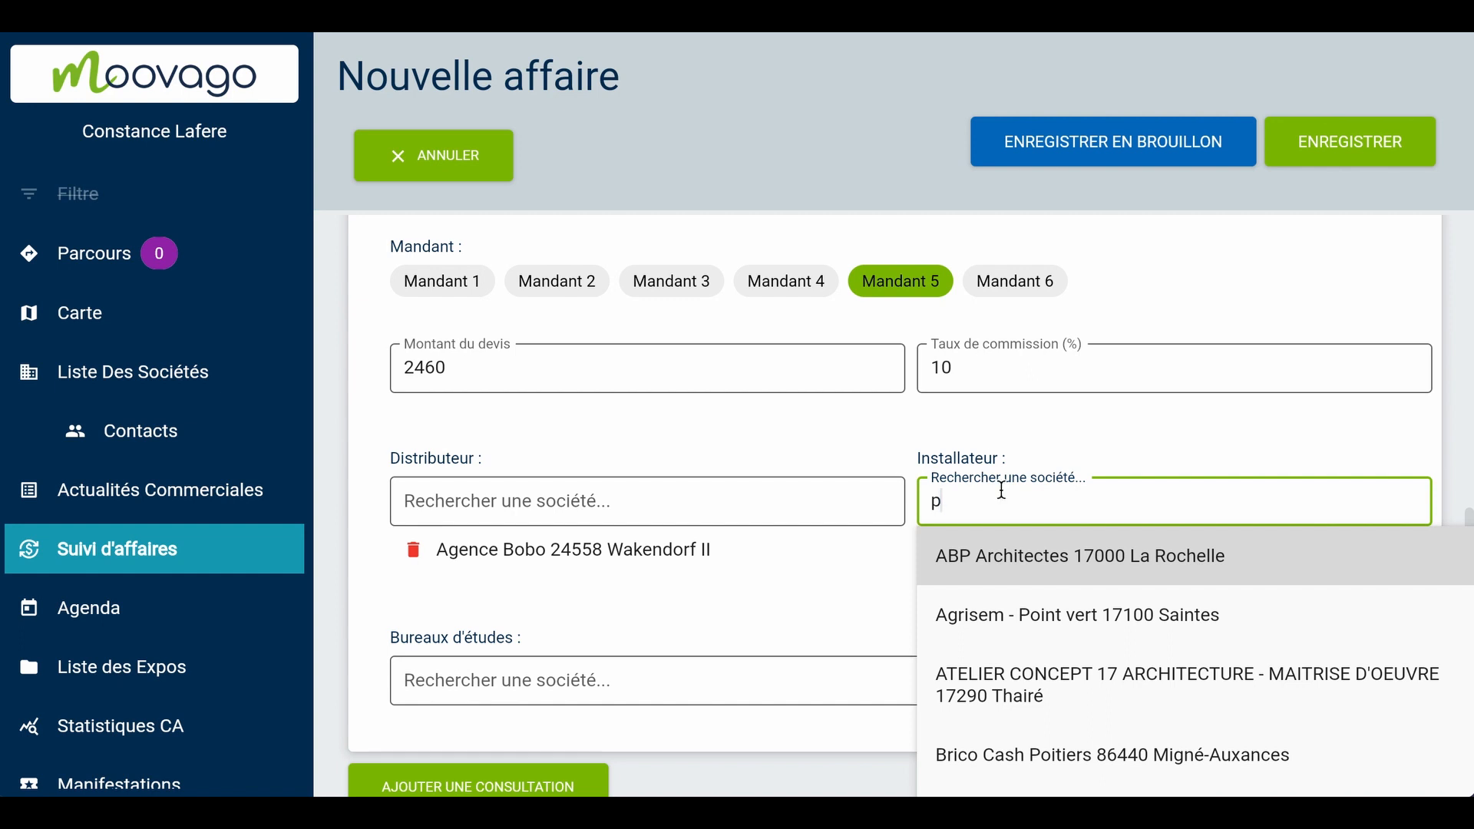
key("BackSpace")
type("bois")
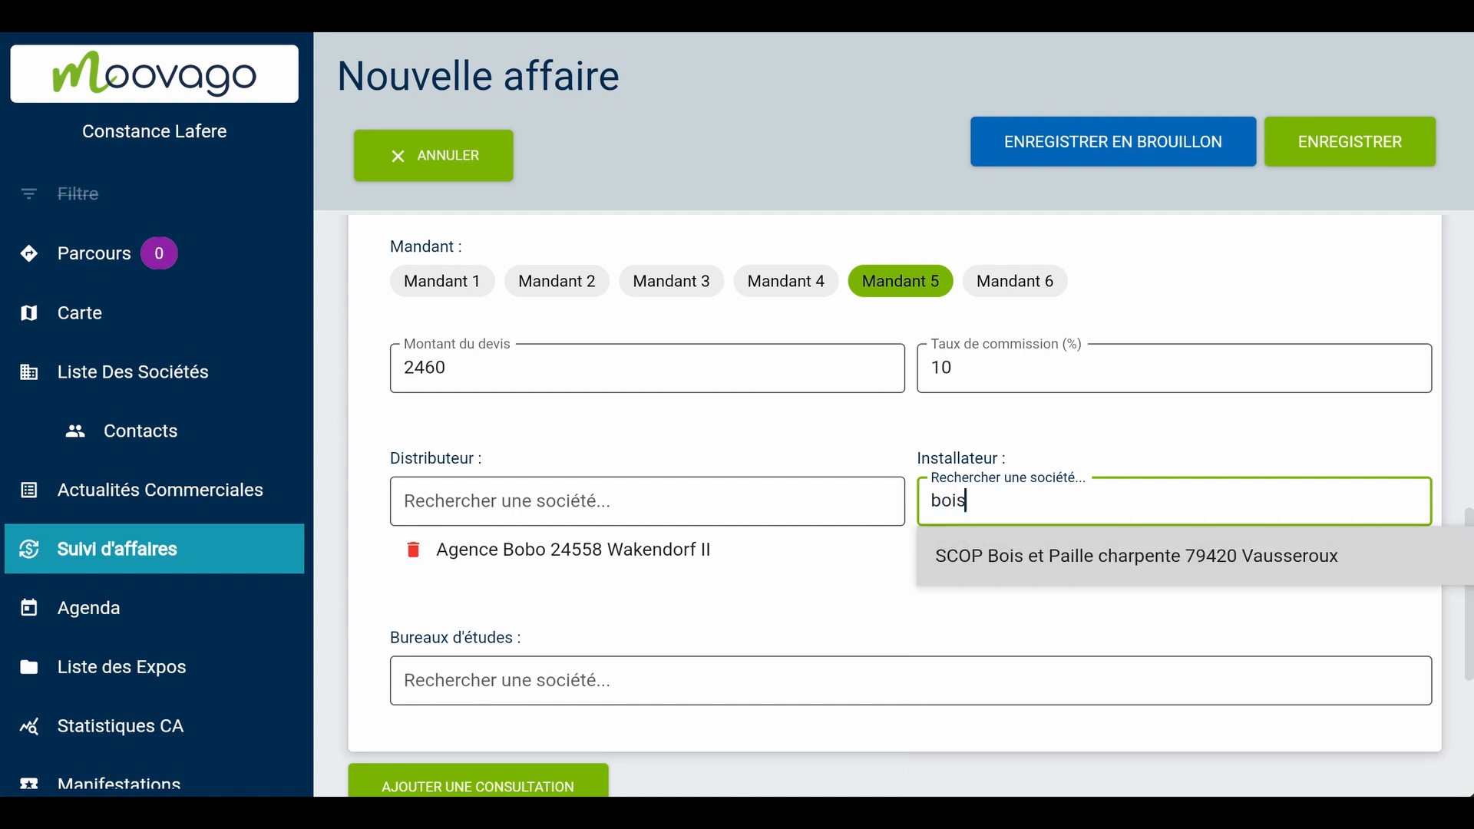
left_click(1026, 564)
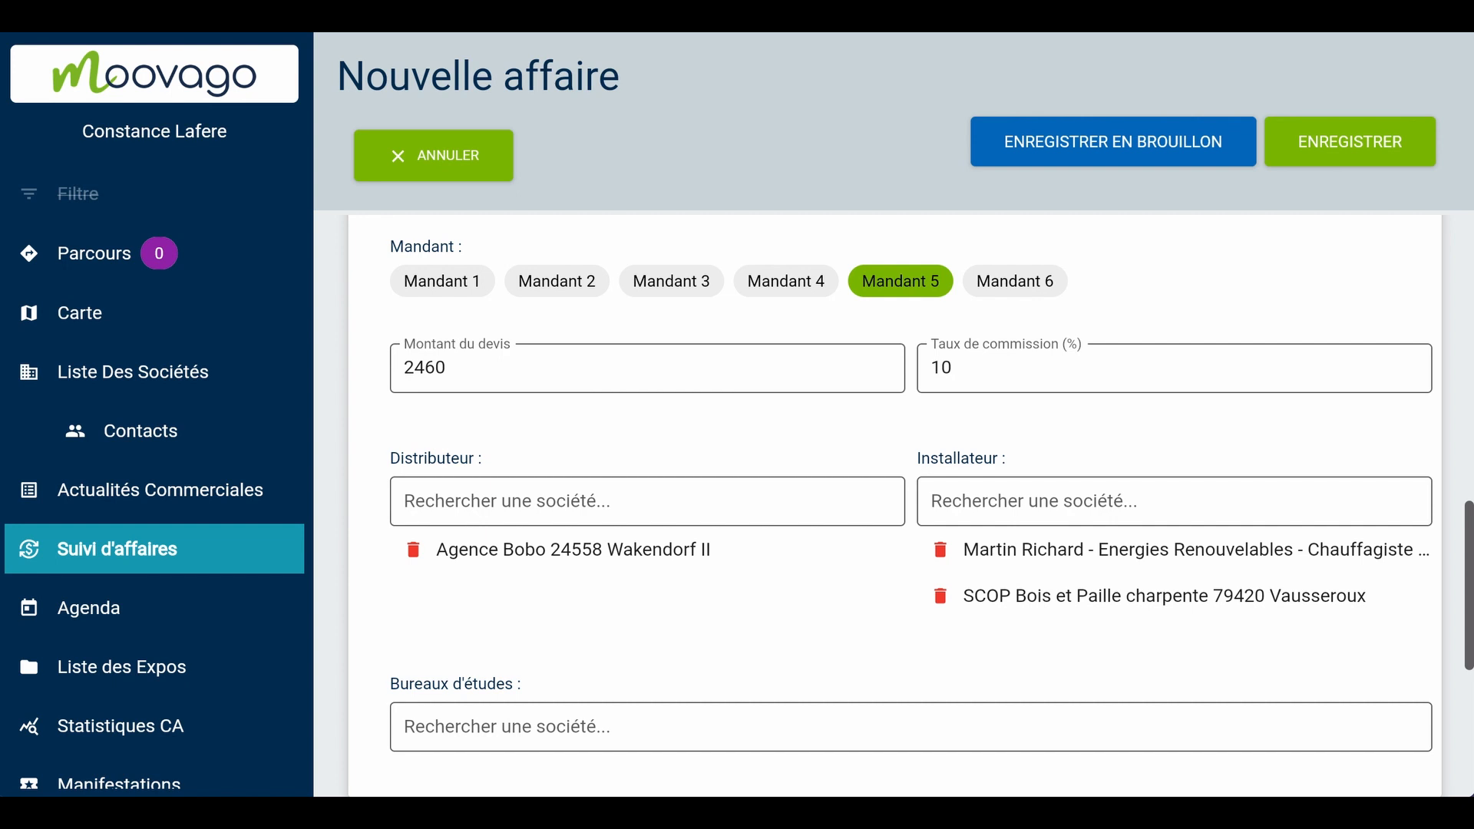
Add a second consultation for Mandant 2 with a quote amount of 6400 and a commission rate of 4%
scroll(1125, 565, "down", 2)
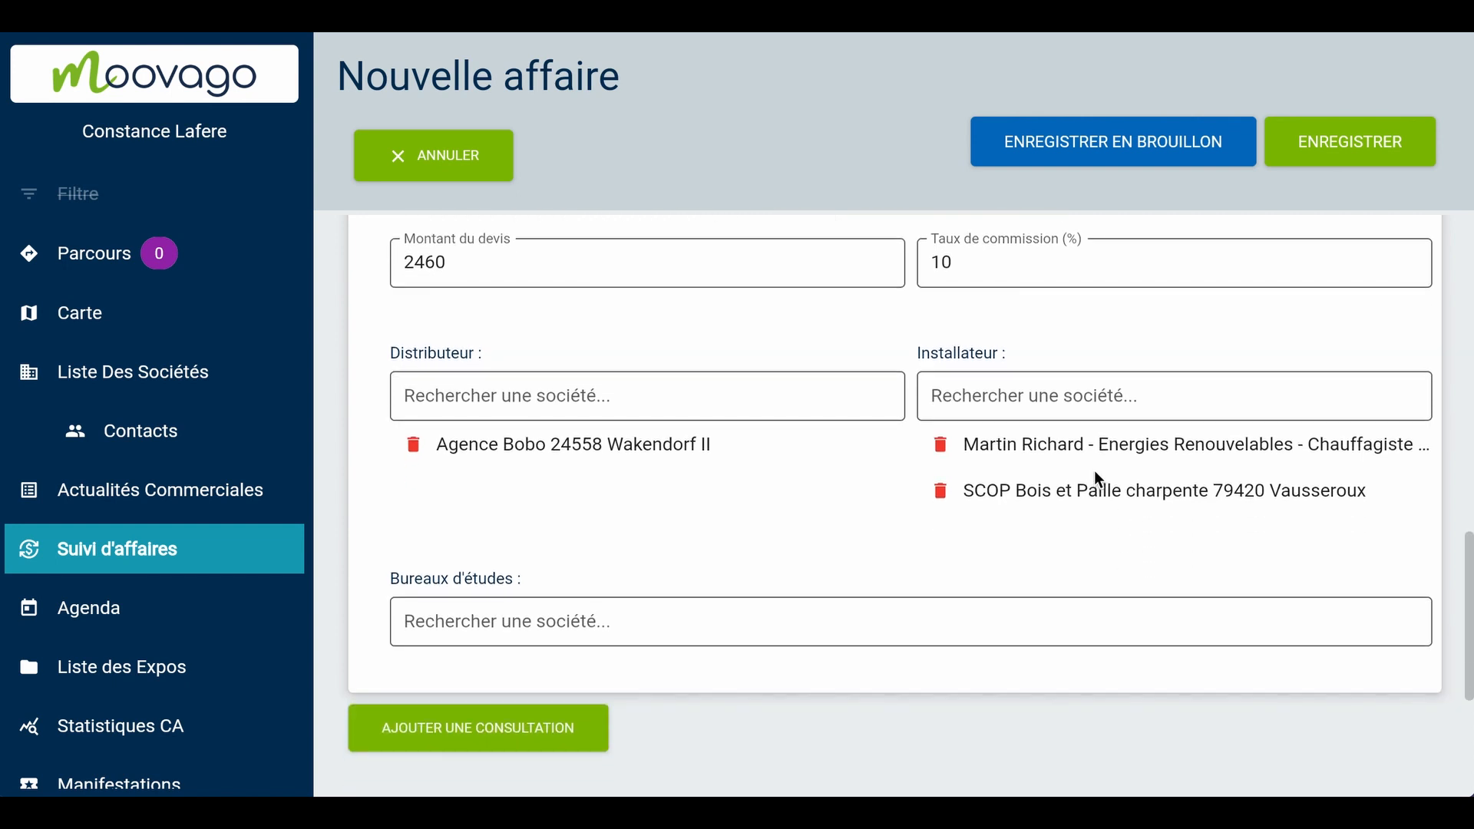
left_click(548, 725)
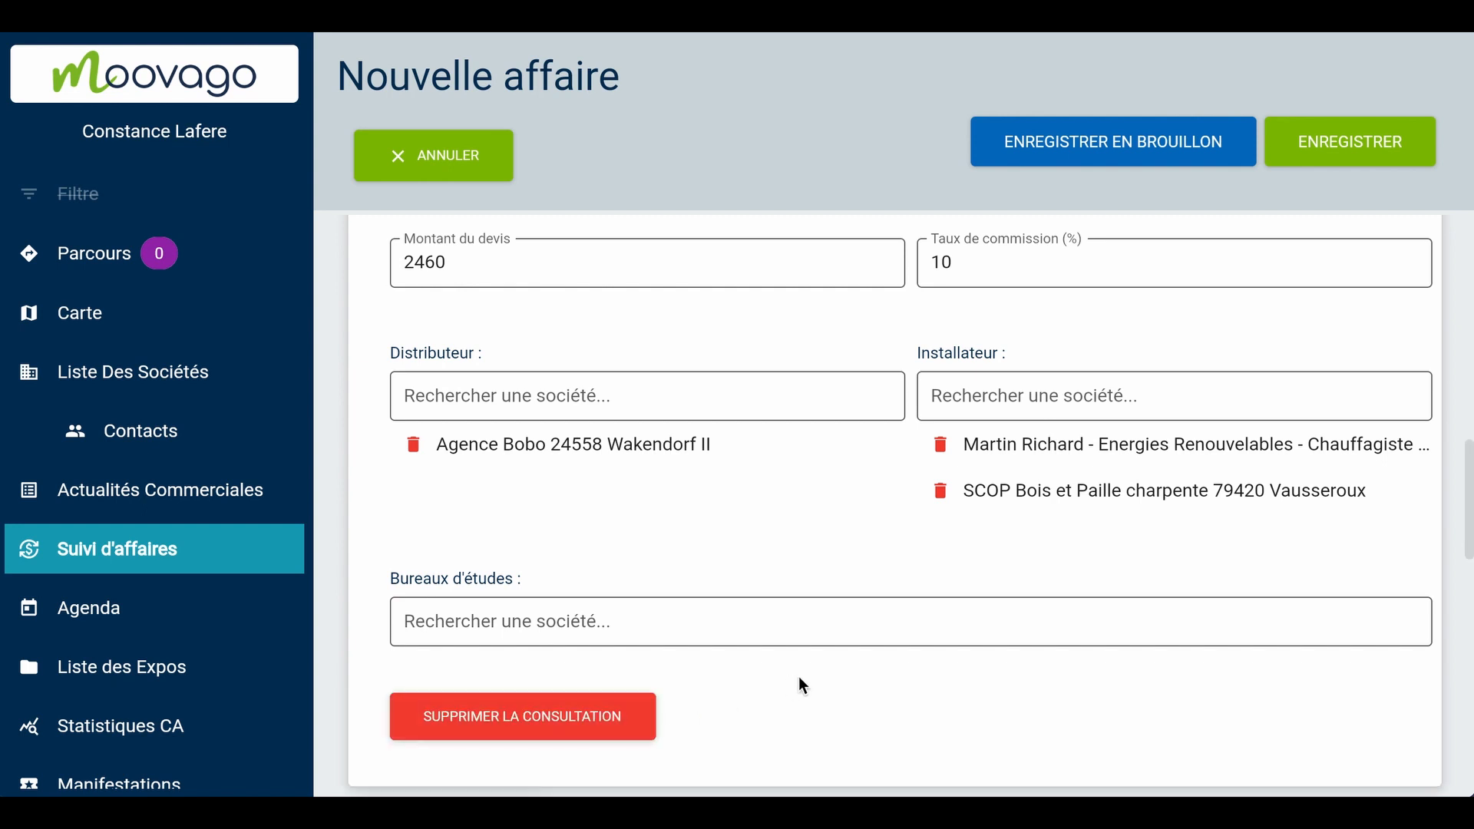
scroll(836, 672, "down", 7)
scroll(860, 658, "down", 3)
left_click(584, 459)
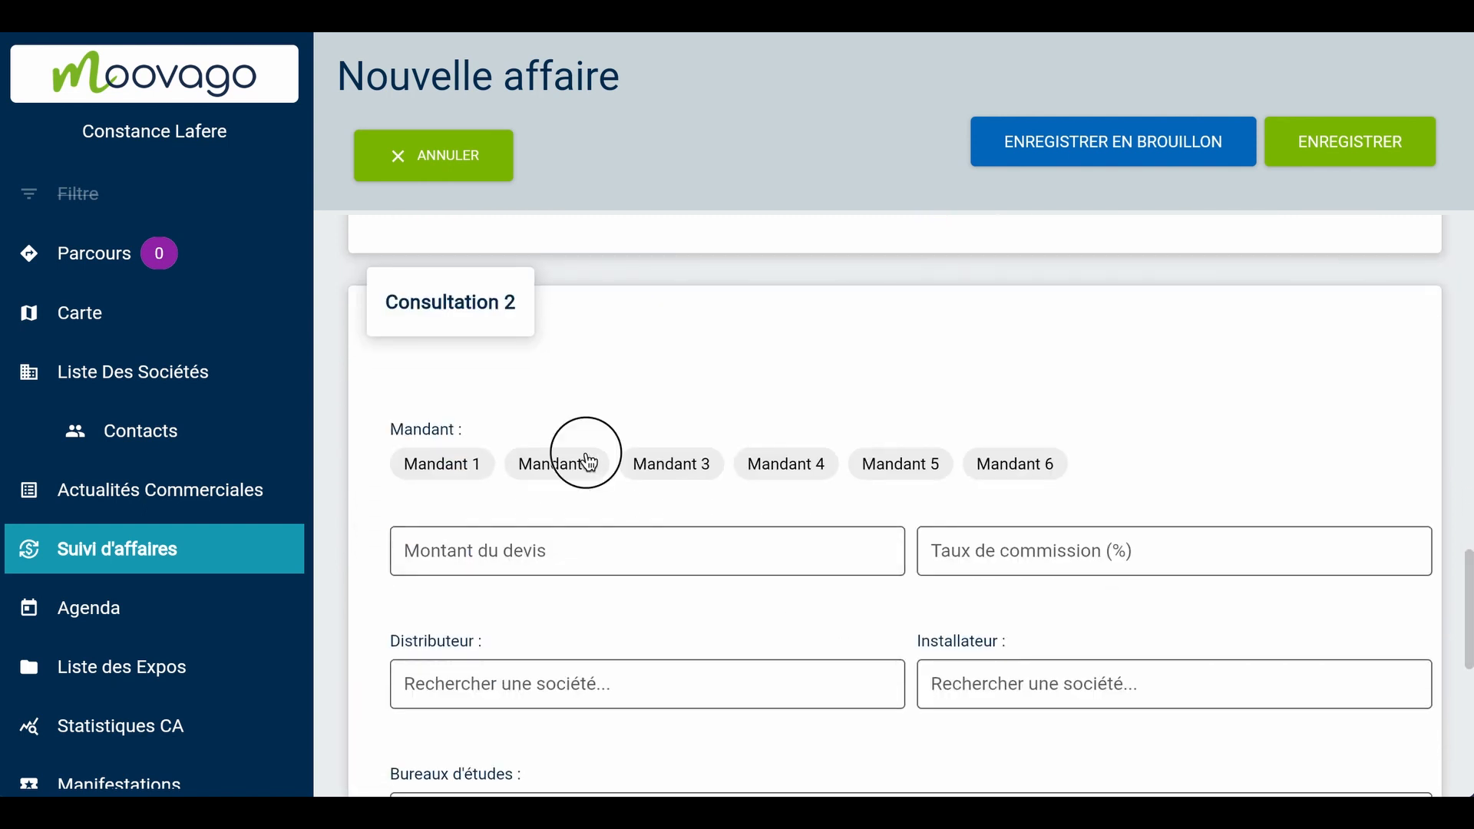
left_click(550, 535)
type("6400")
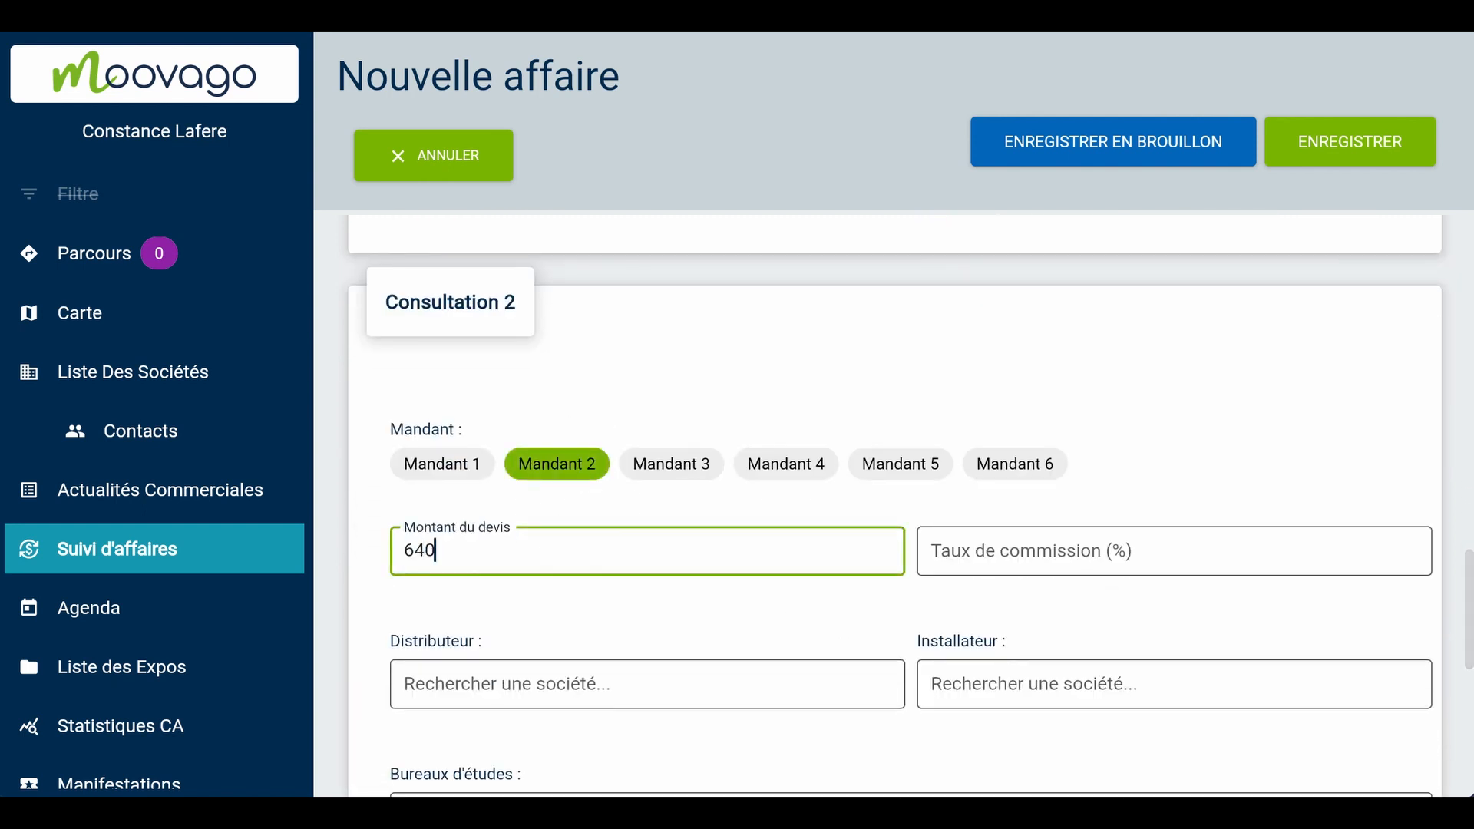
key("Tab")
type("4")
Add SCOP Bois et Paille charpente 79420 Vausseroux as installer of Consultation 2 and save the deal
scroll(550, 534, "down", 2)
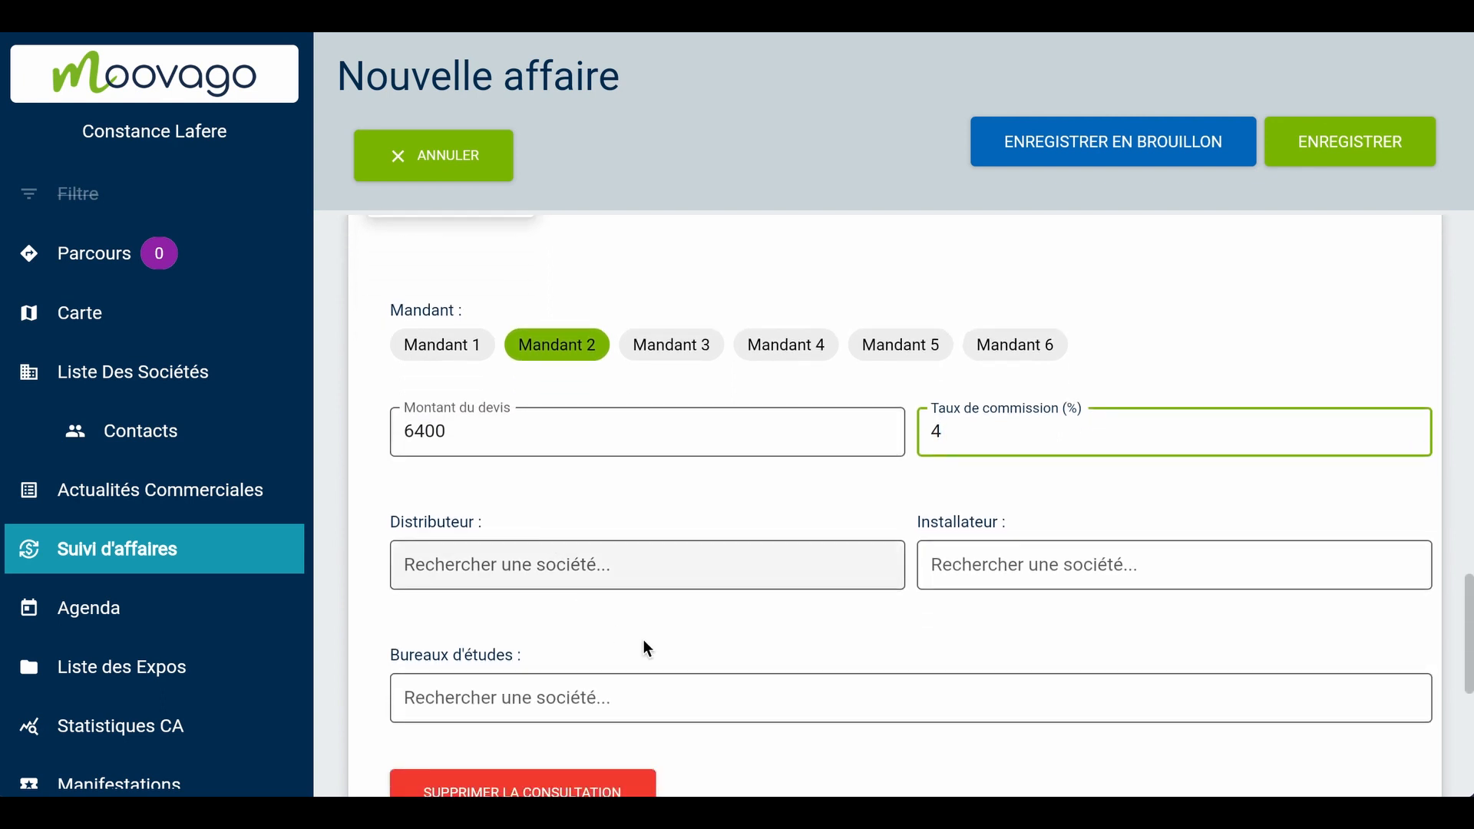
left_click(951, 563)
type("bois")
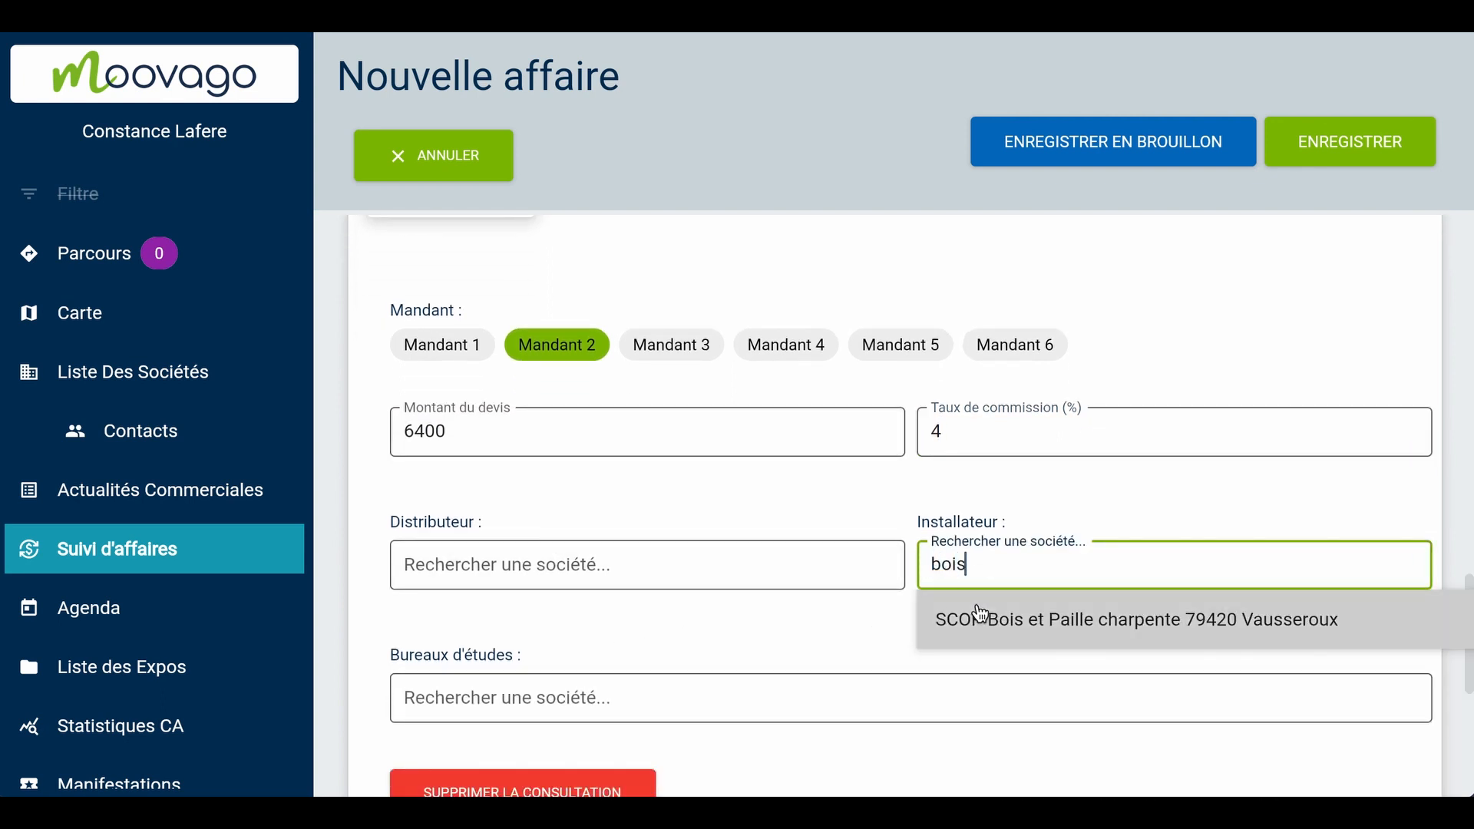
left_click(983, 612)
scroll(724, 585, "down", 1)
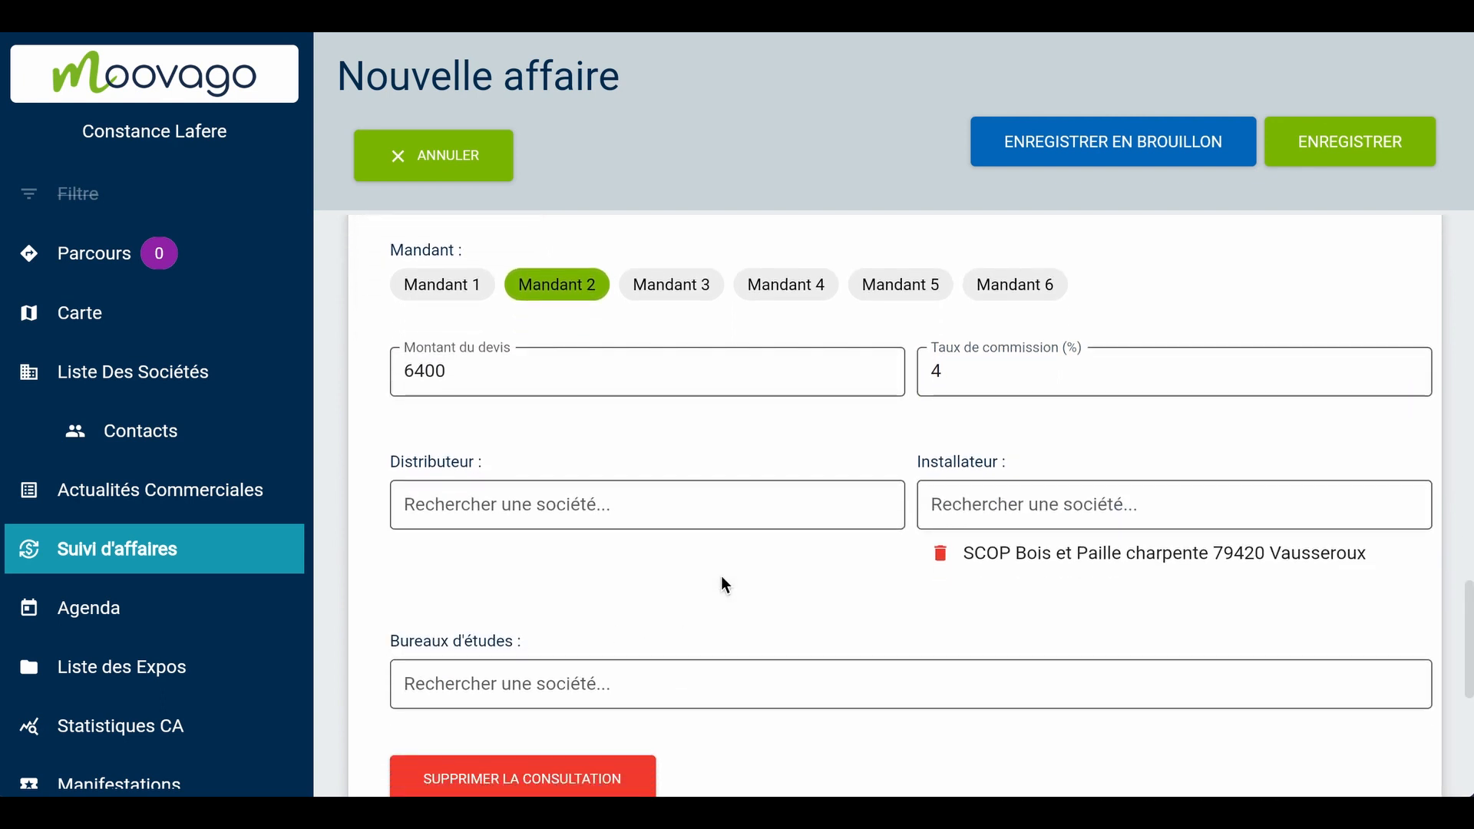
left_click(1355, 150)
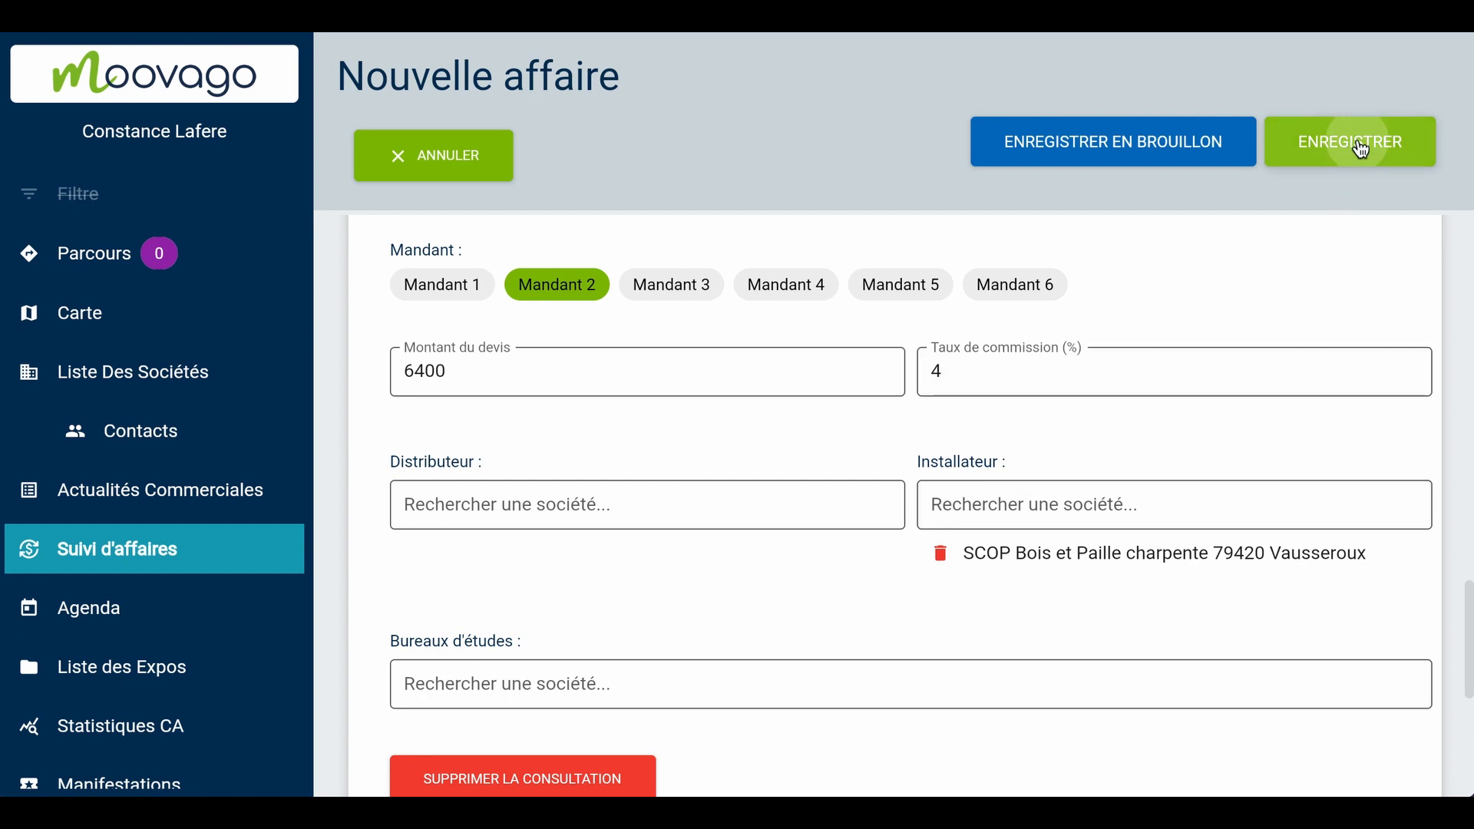
Expand Consultation 1 in the saved deal and review its principal, amount, commission and associated companies
scroll(1339, 710, "down", 3)
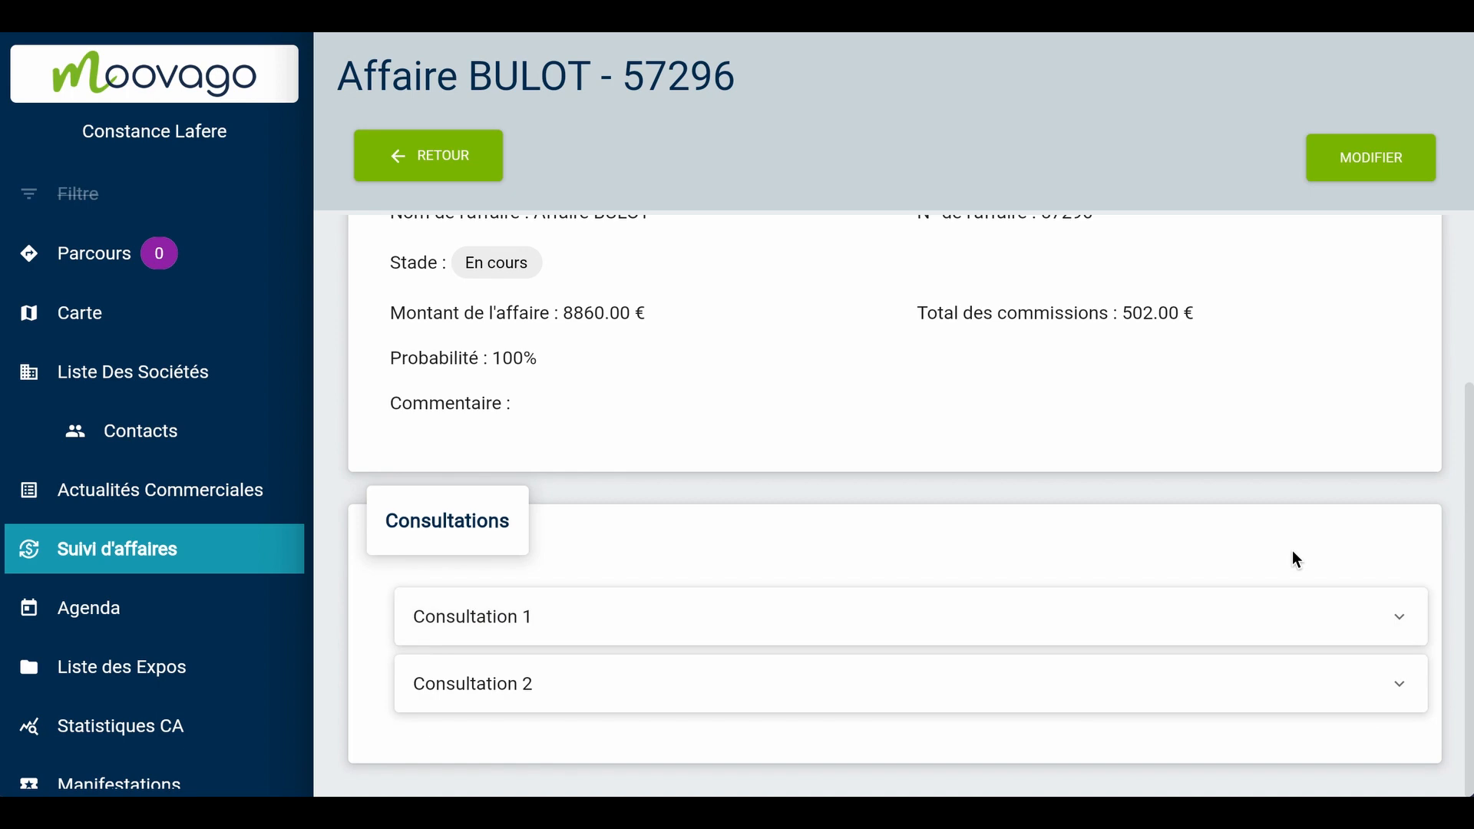
left_click(1284, 633)
scroll(1288, 621, "down", 2)
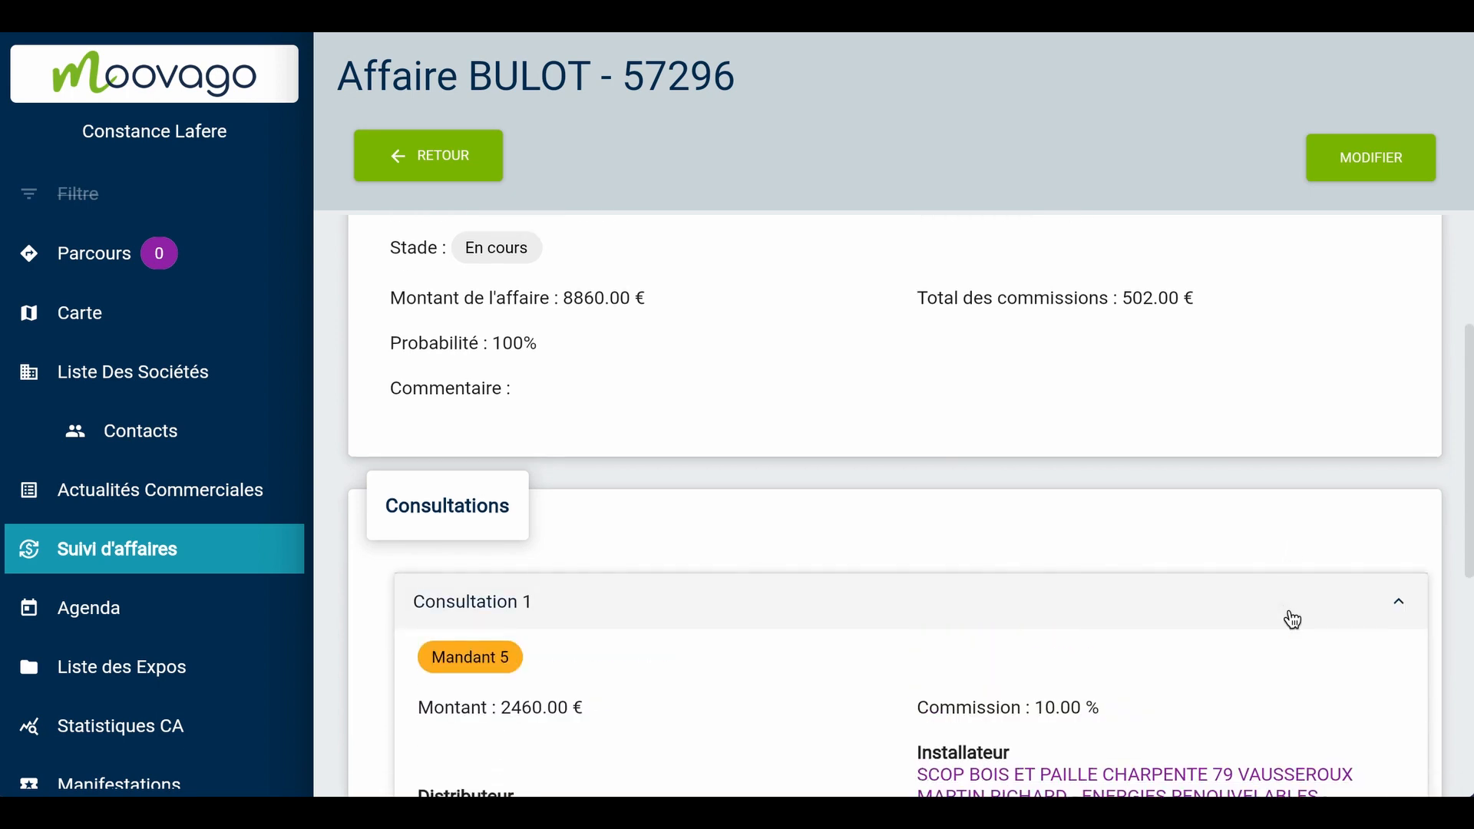
scroll(1296, 615, "down", 3)
scroll(1433, 483, "up", 1)
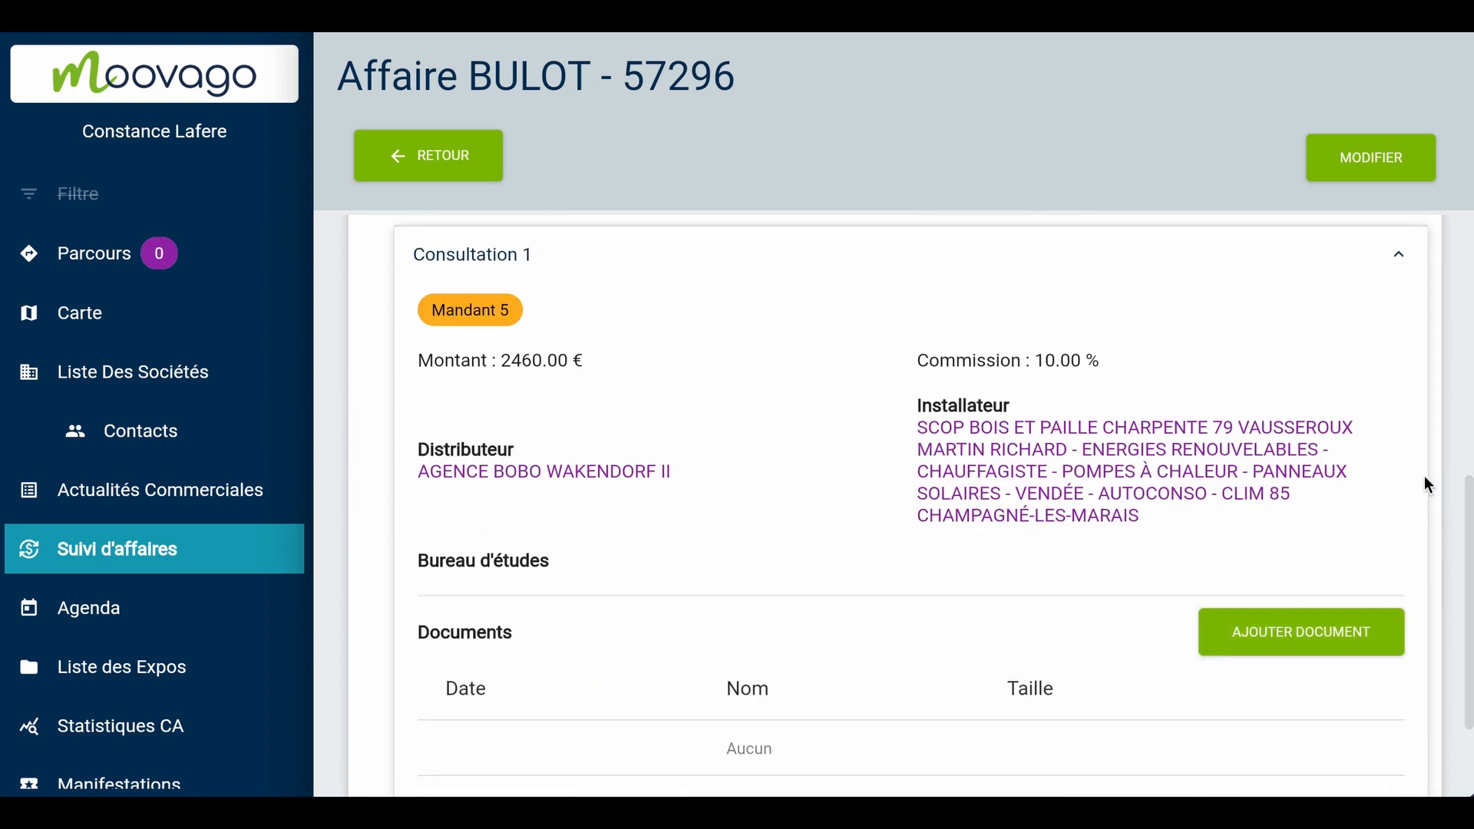
Open the deal for modification and set Consultation 1's quote amount to 2470
left_click(1367, 156)
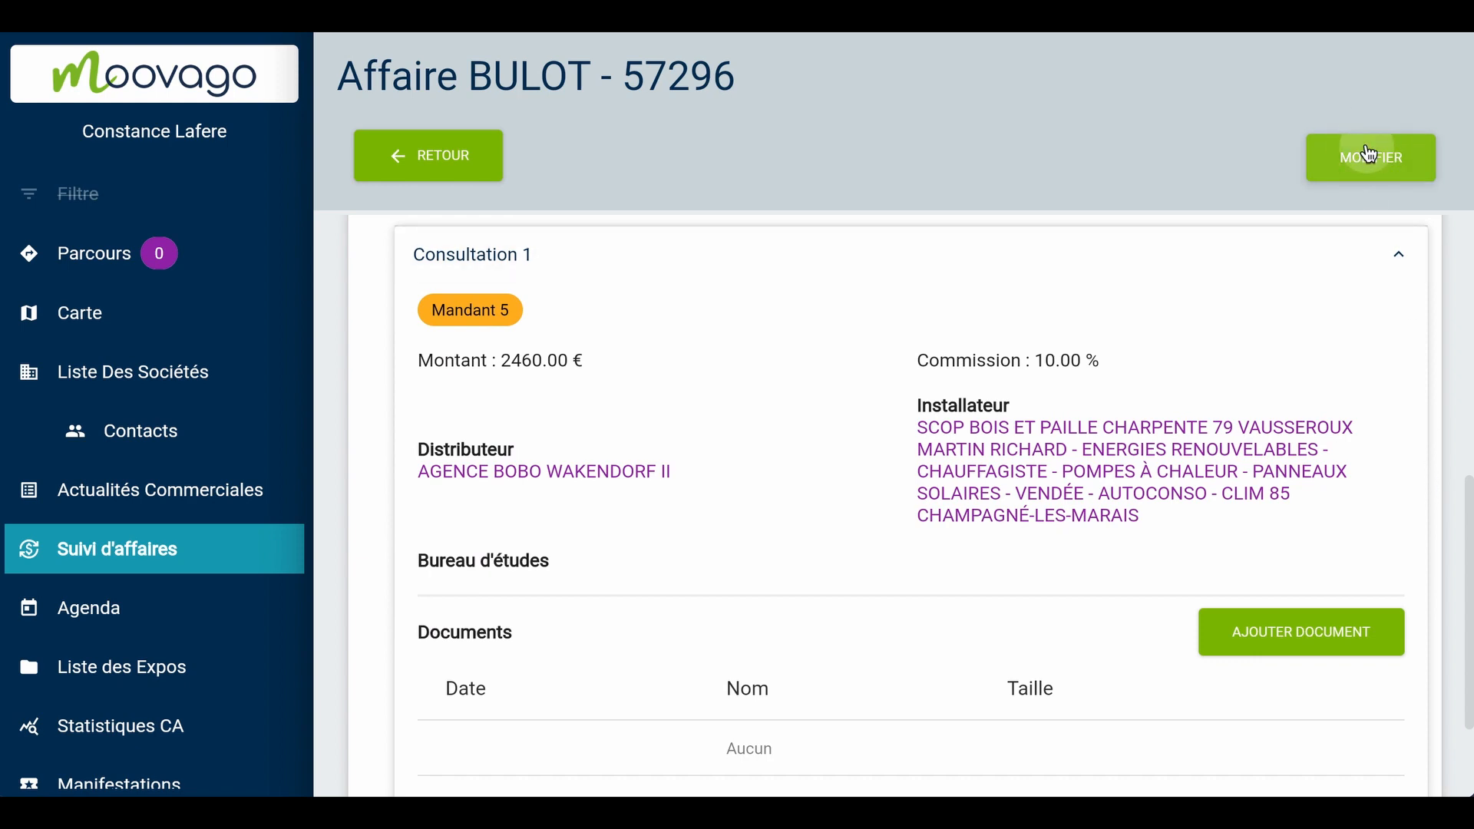
scroll(1403, 559, "down", 8)
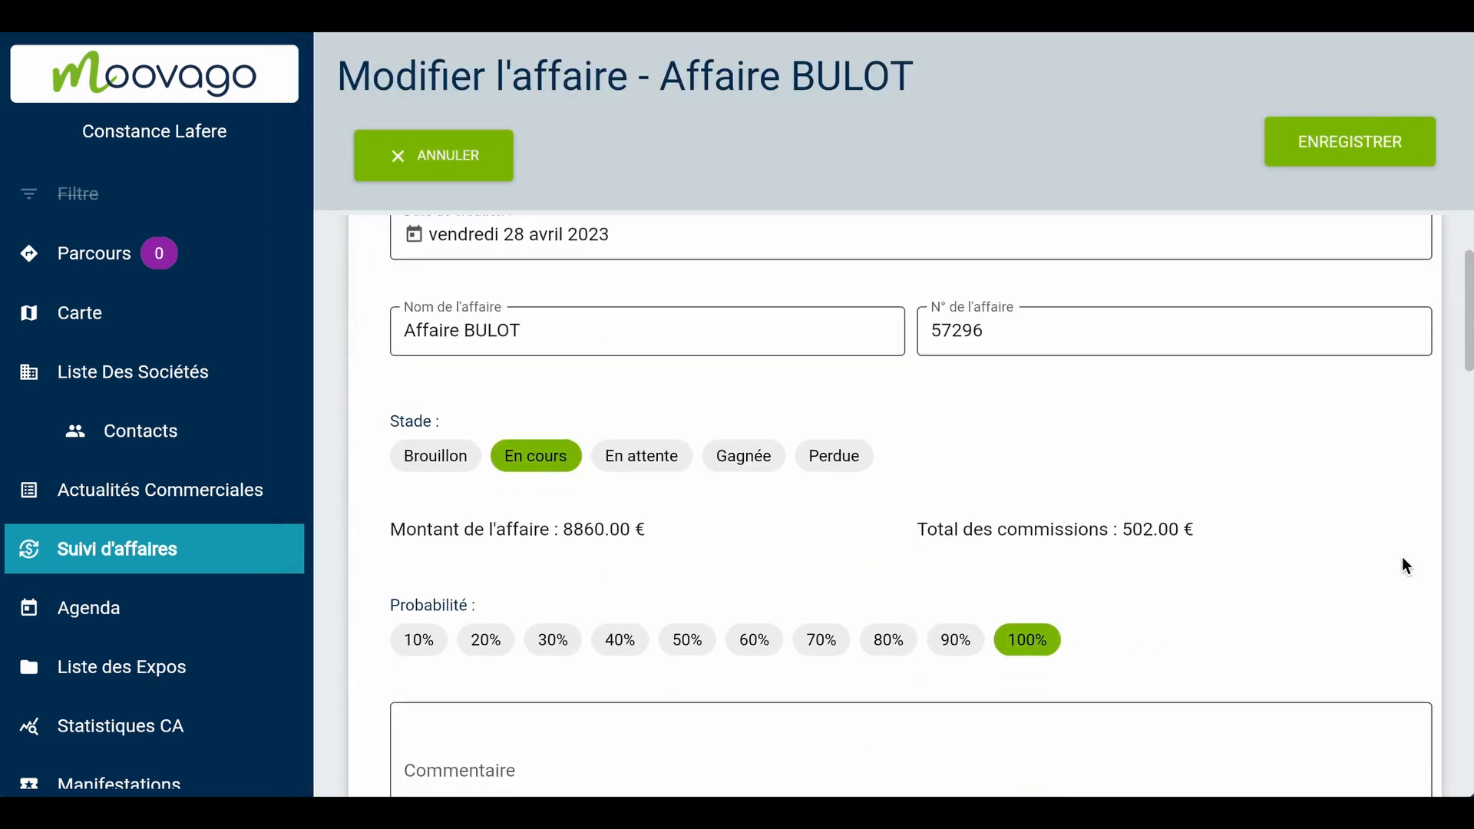
scroll(1407, 566, "down", 2)
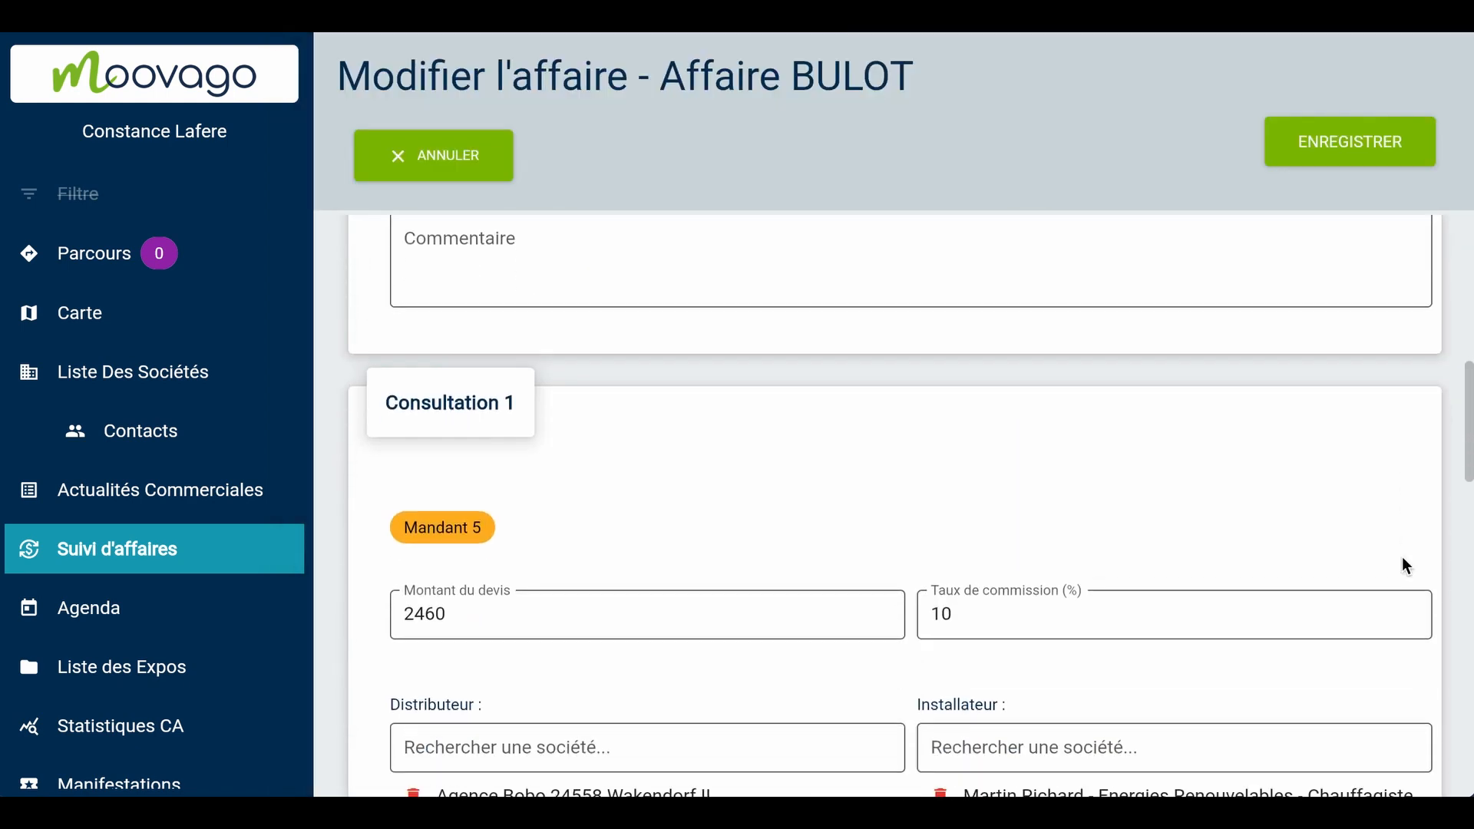
scroll(746, 484, "down", 1)
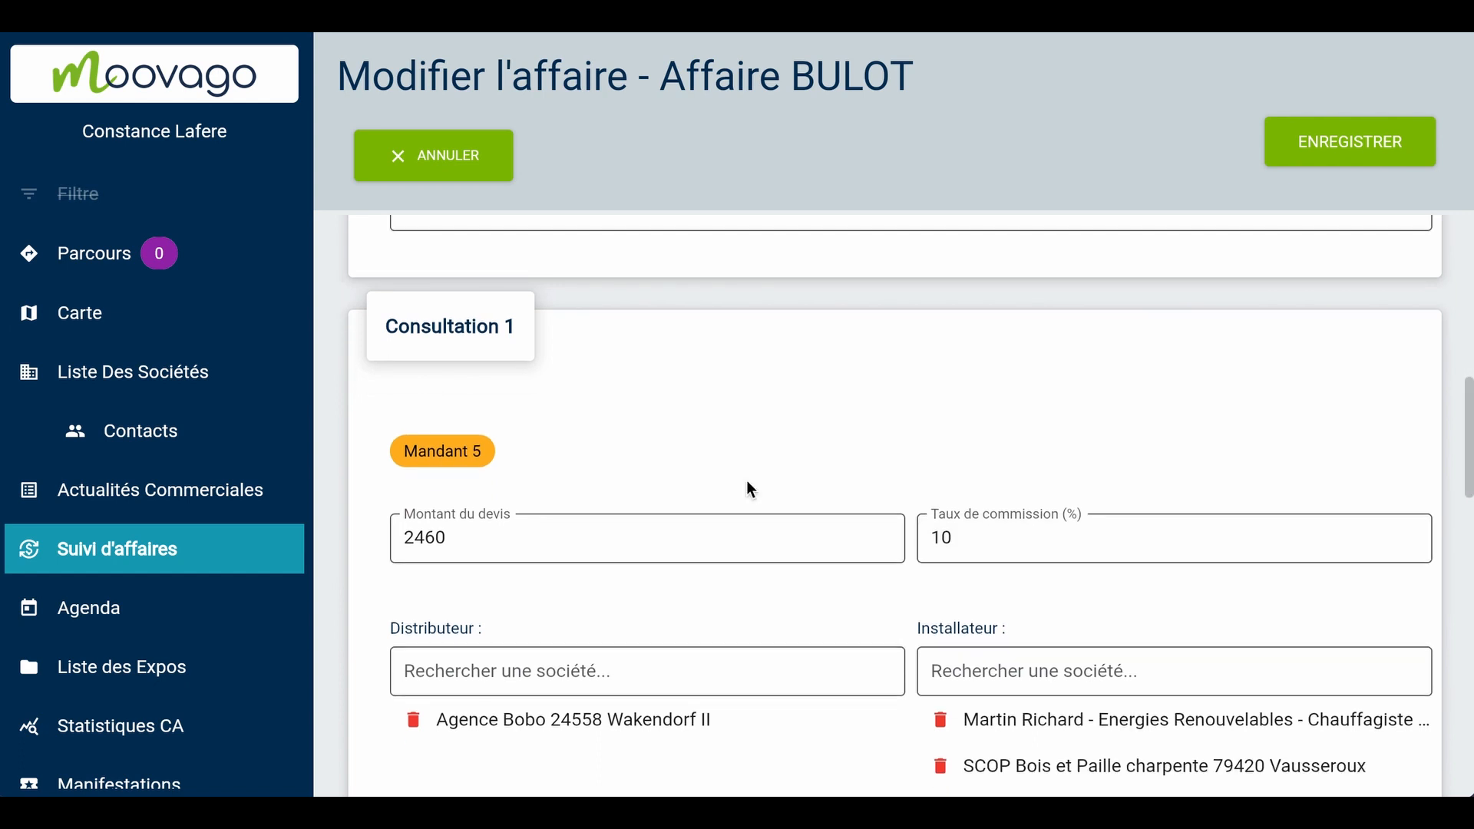
left_click(536, 537)
key("BackSpace")
key("BackSpace")
type("70")
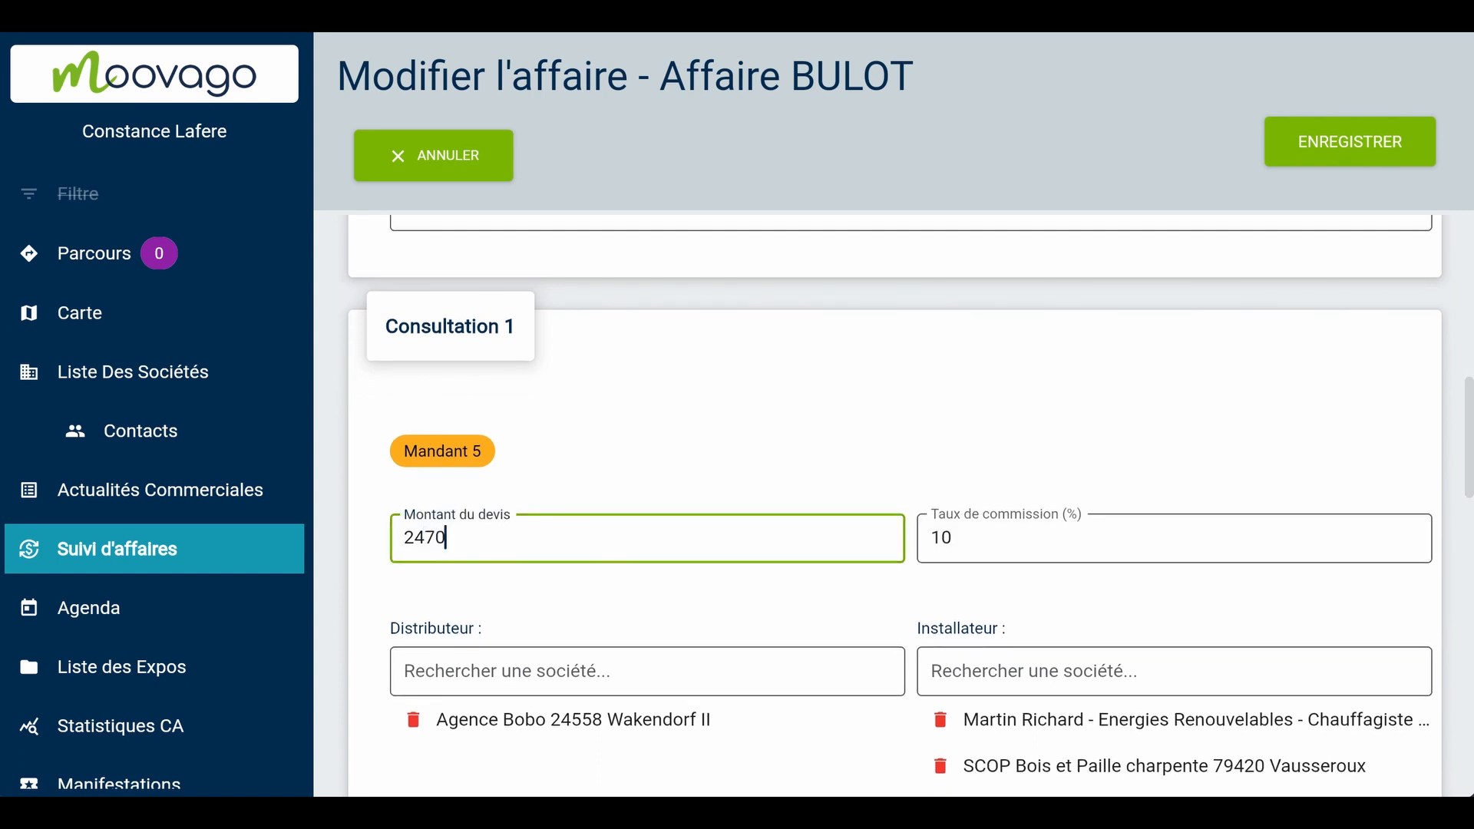
left_click(622, 478)
Add a third consultation to the deal below Consultation 2
scroll(620, 474, "down", 6)
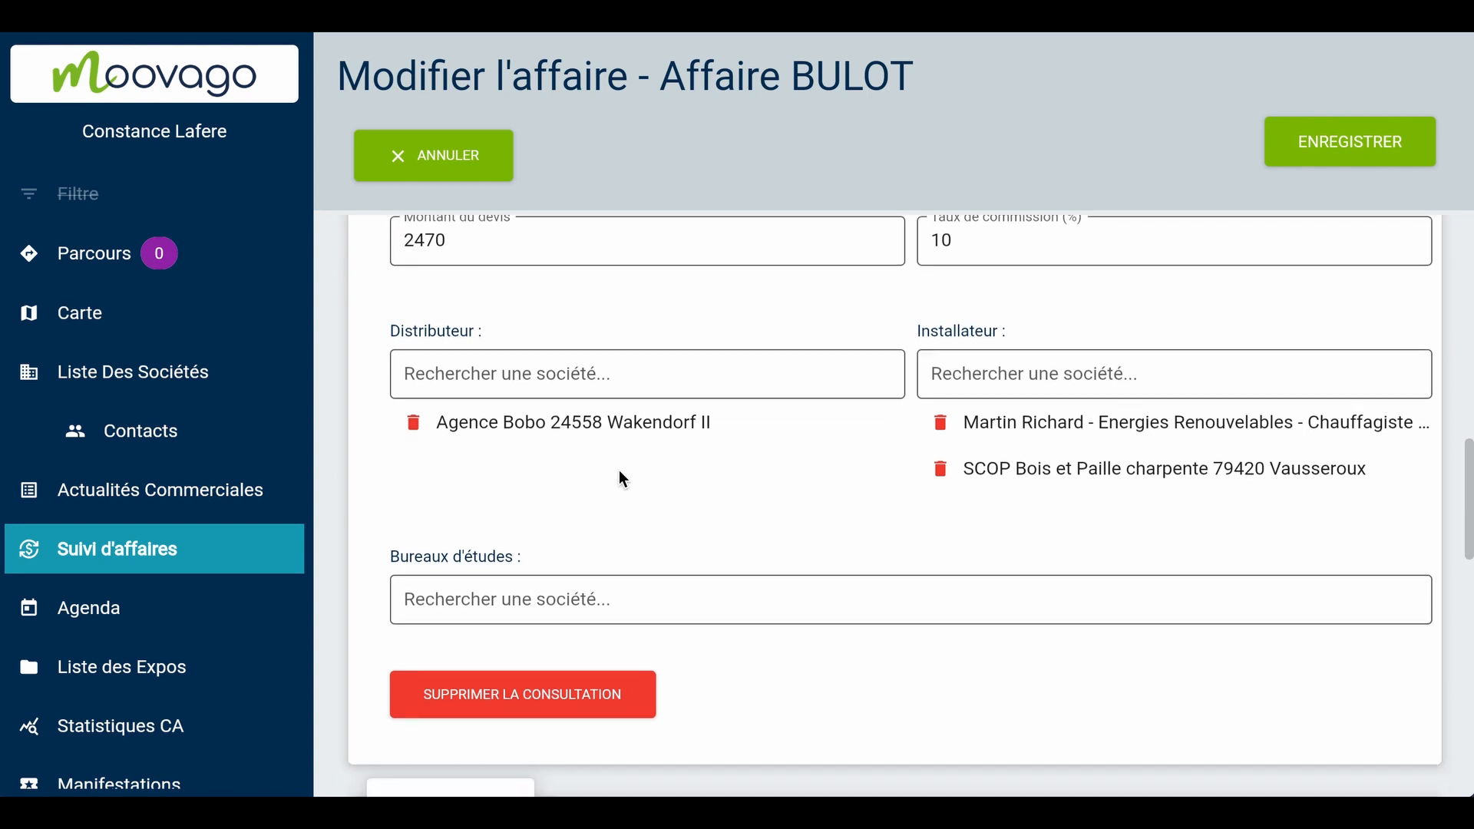
scroll(622, 478, "down", 9)
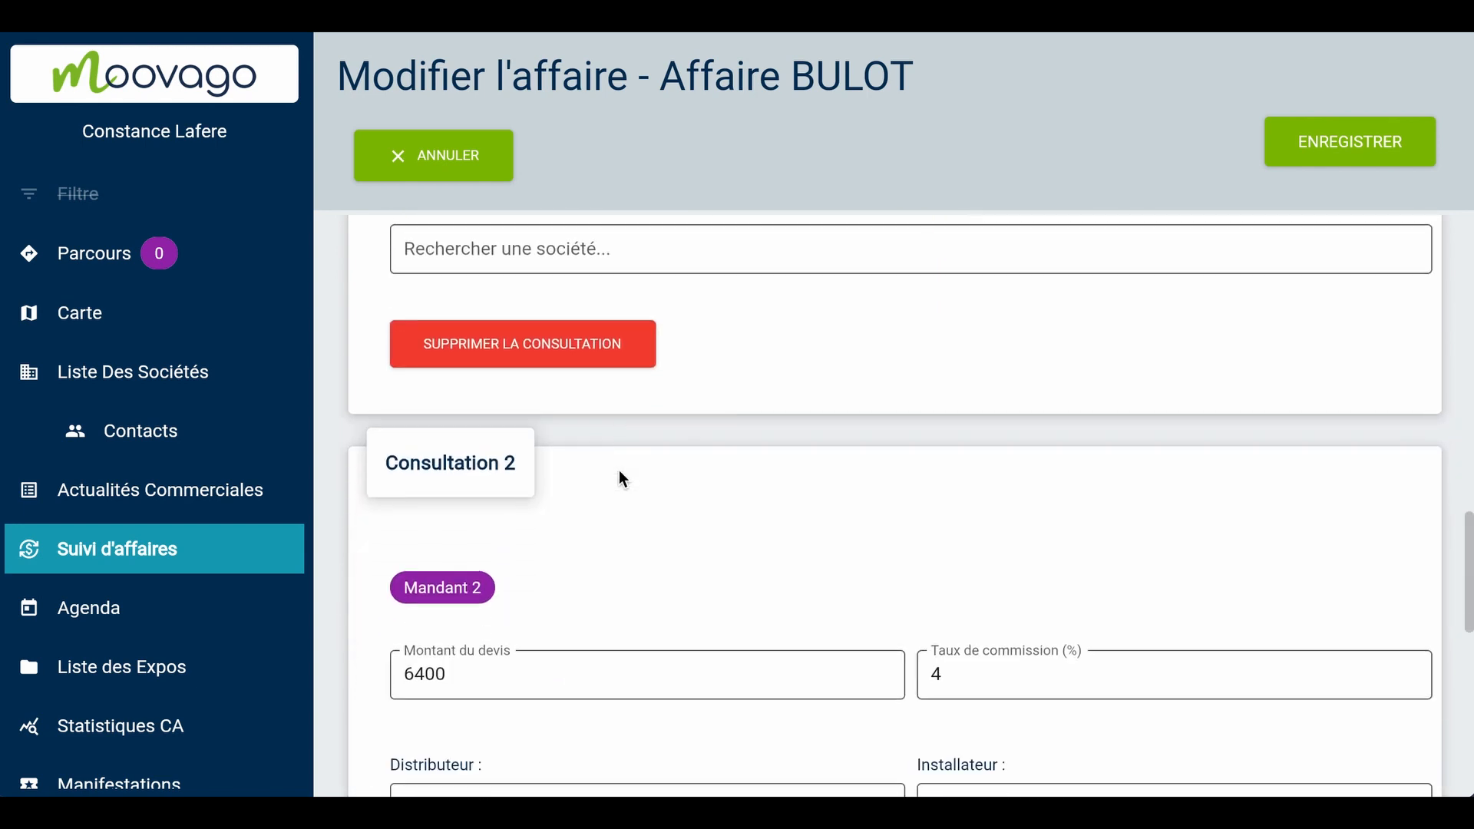
scroll(622, 478, "down", 1)
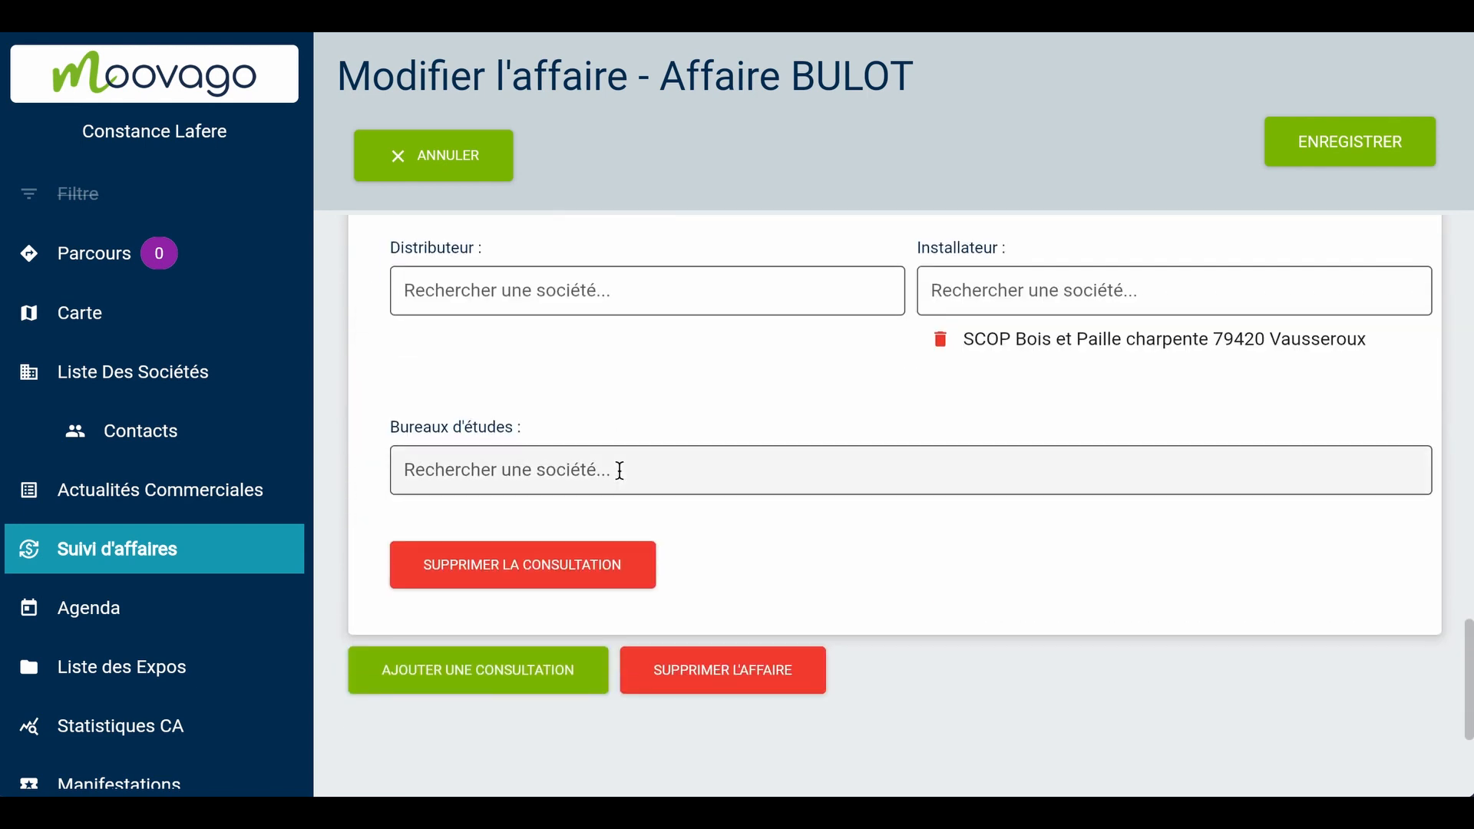
left_click(531, 683)
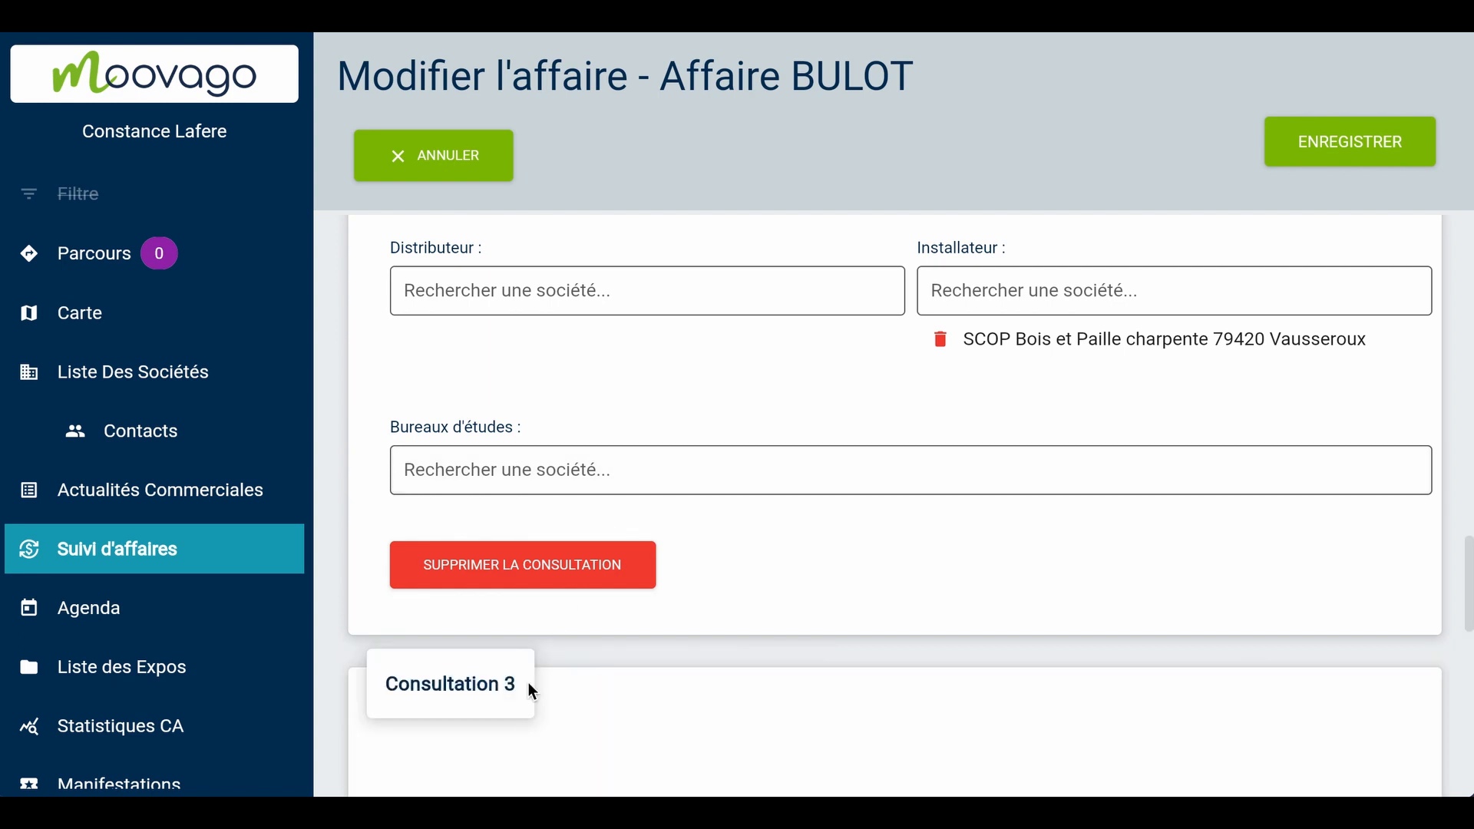
Fill in Consultation 3 with a quote amount of 6400, a commission rate of 2% and Mandant 1 as principal
scroll(838, 628, "up", 2)
scroll(838, 628, "down", 6)
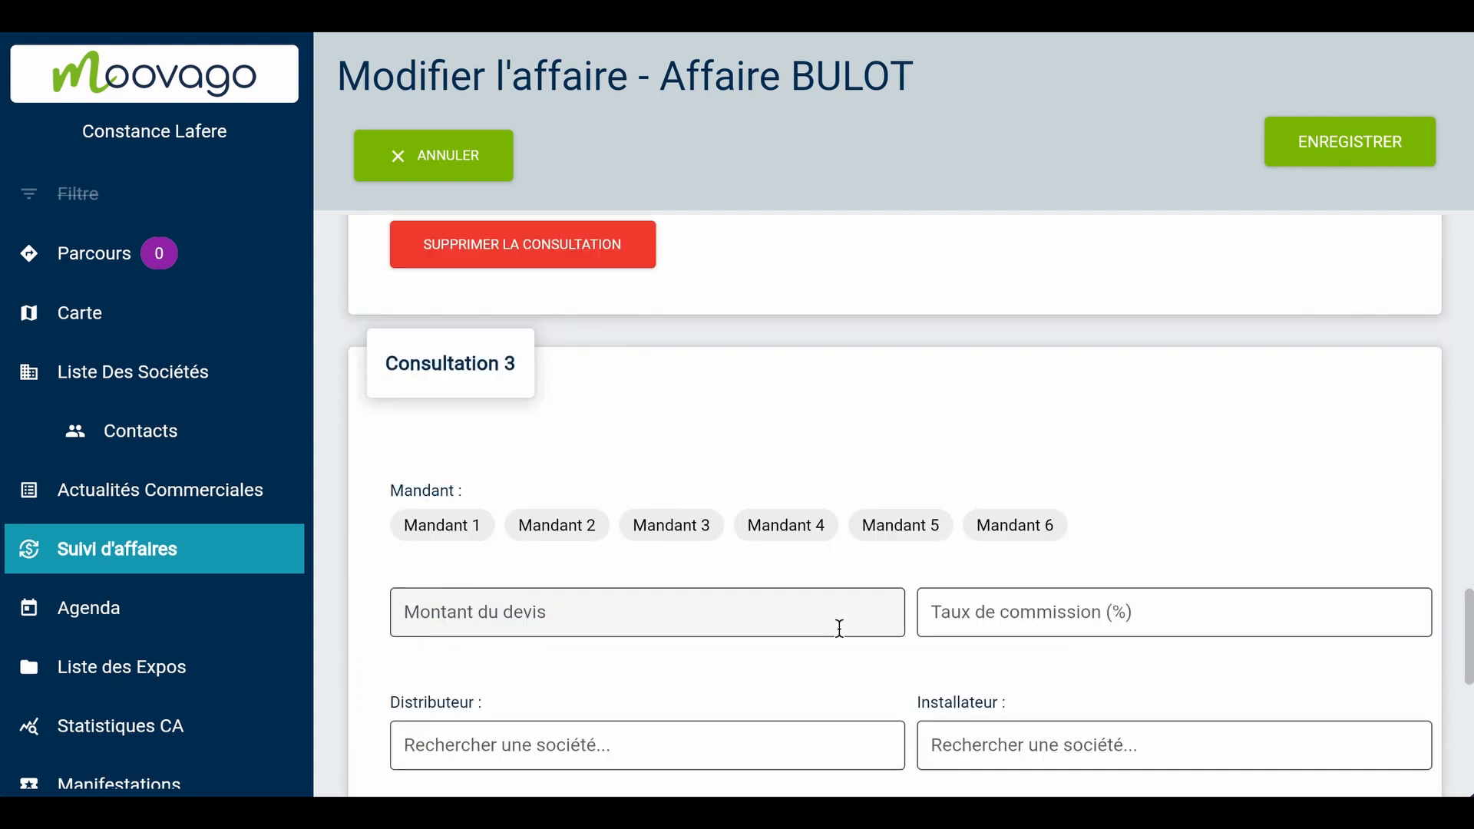
scroll(838, 628, "down", 1)
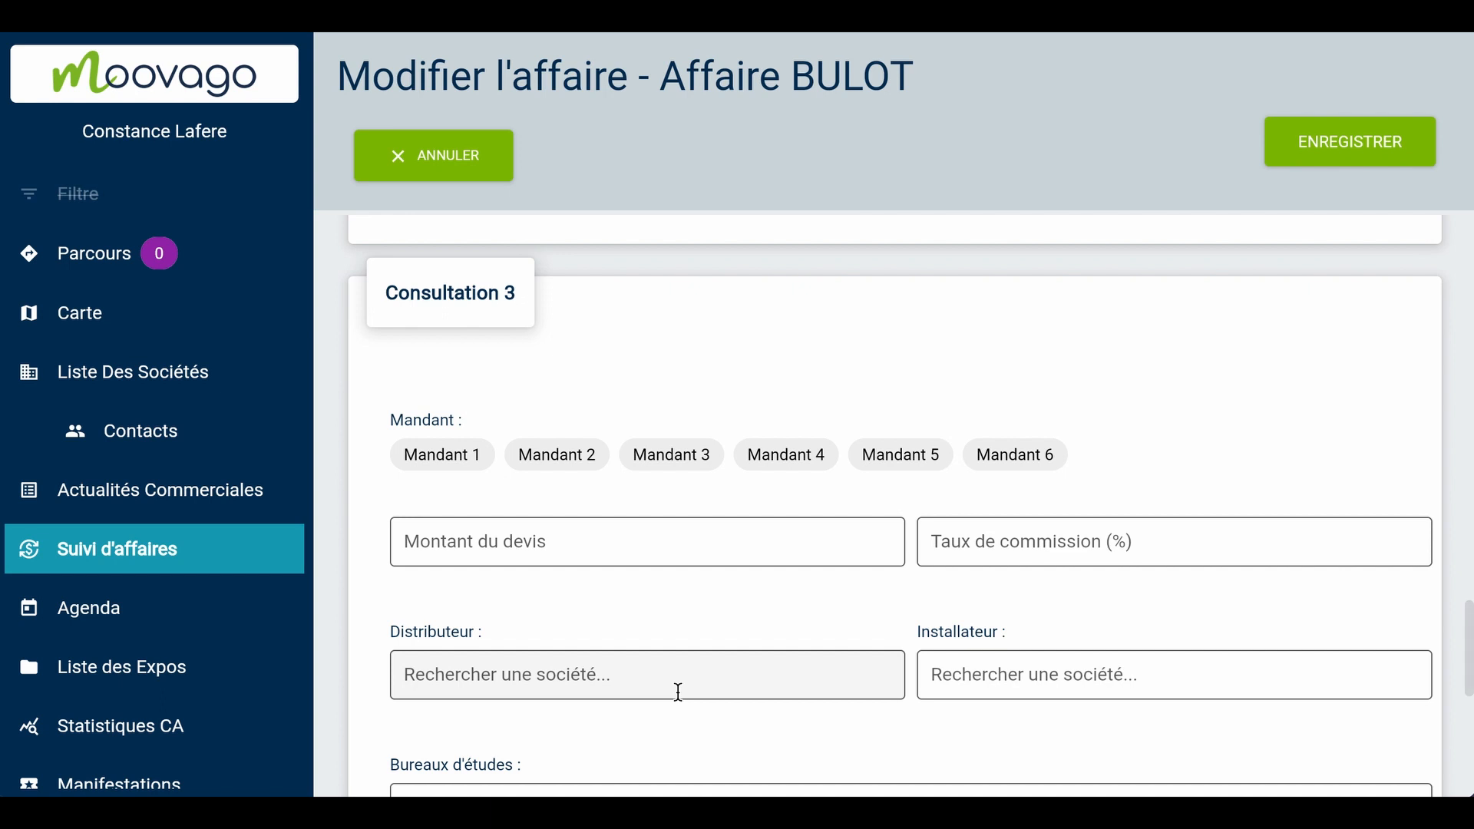
scroll(679, 691, "down", 1)
left_click(580, 482)
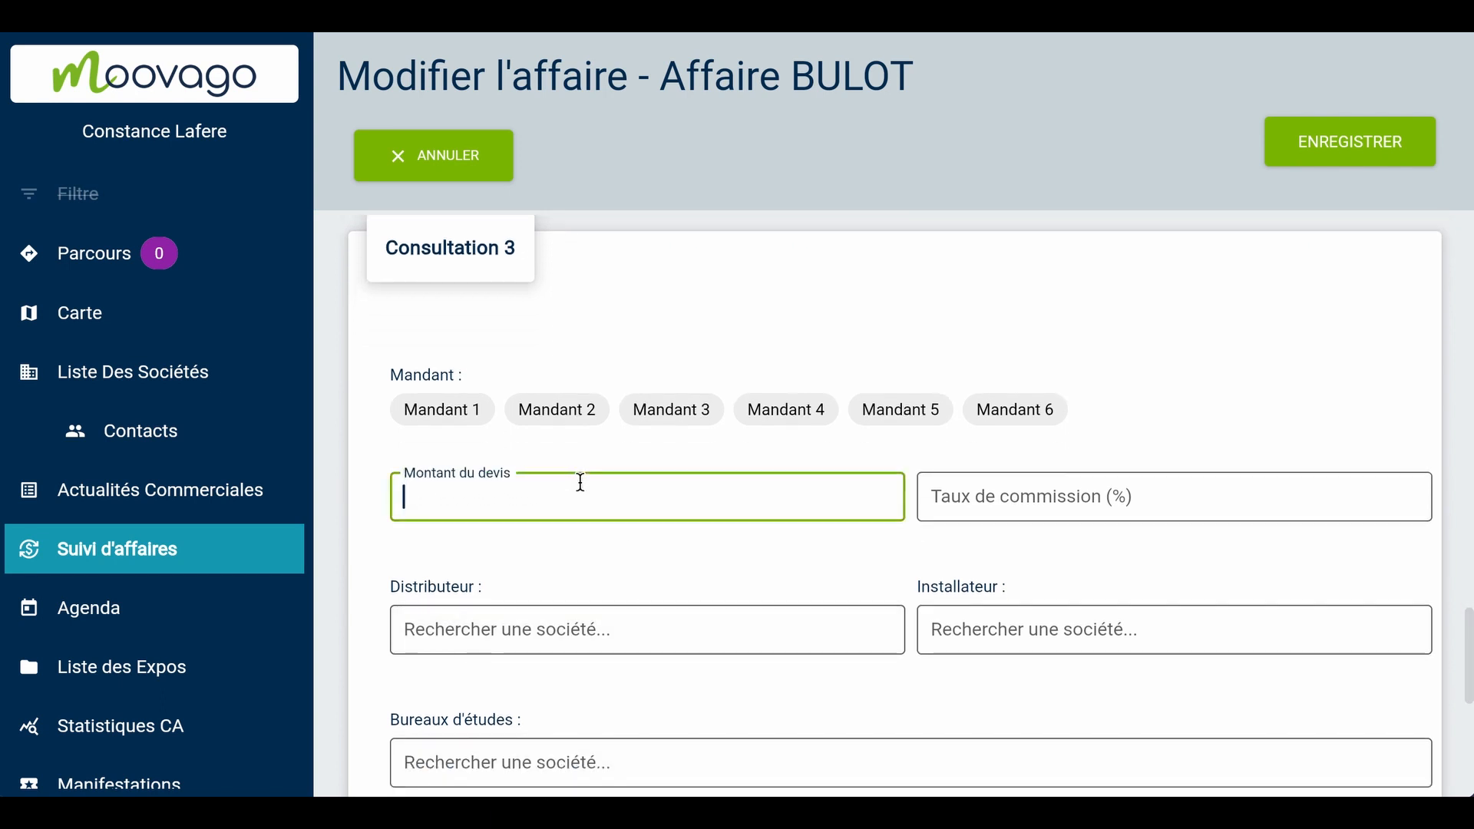
type("6400")
key("Tab")
type("2")
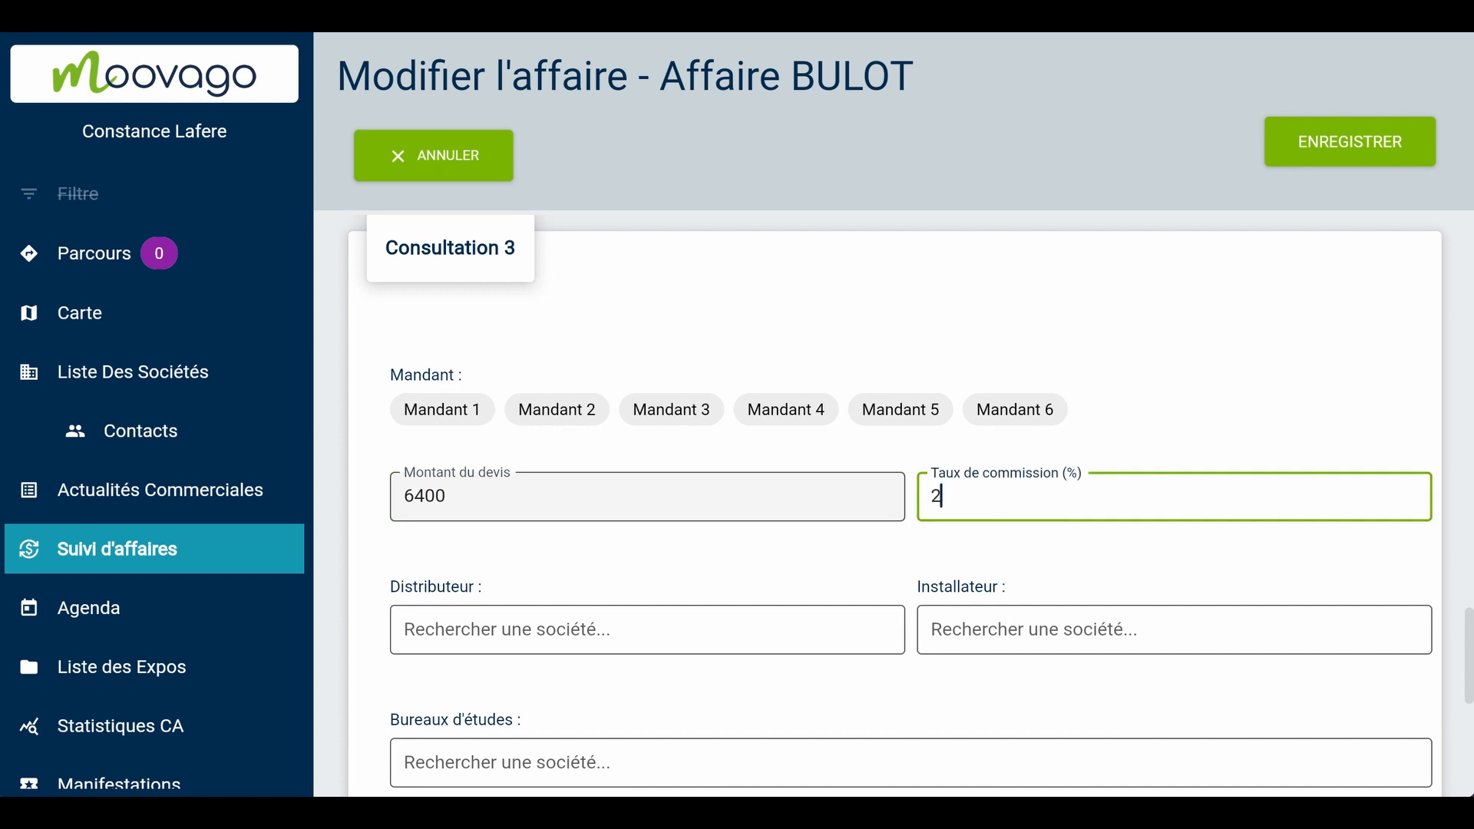
left_click(1064, 372)
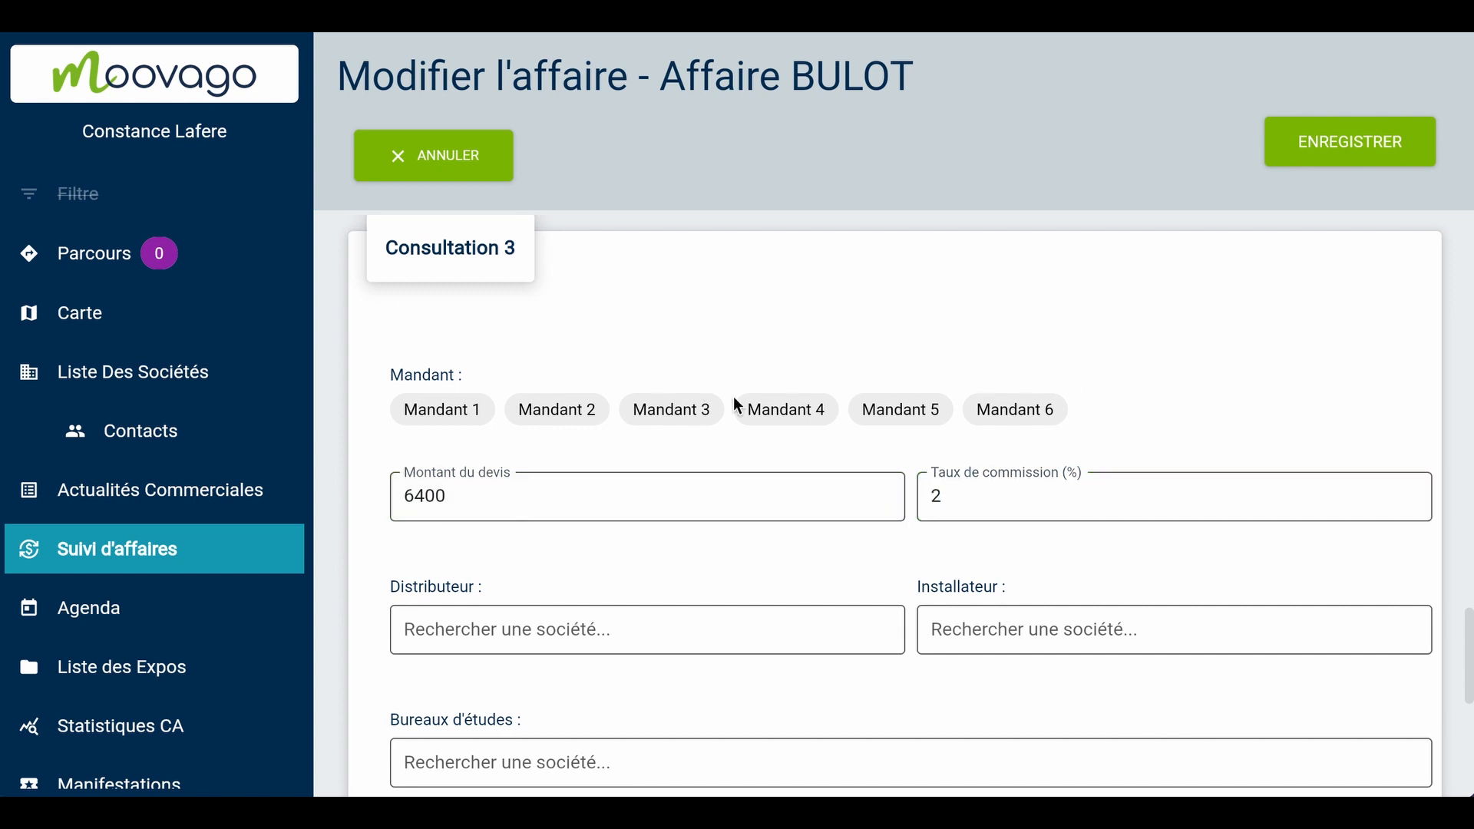
left_click(420, 414)
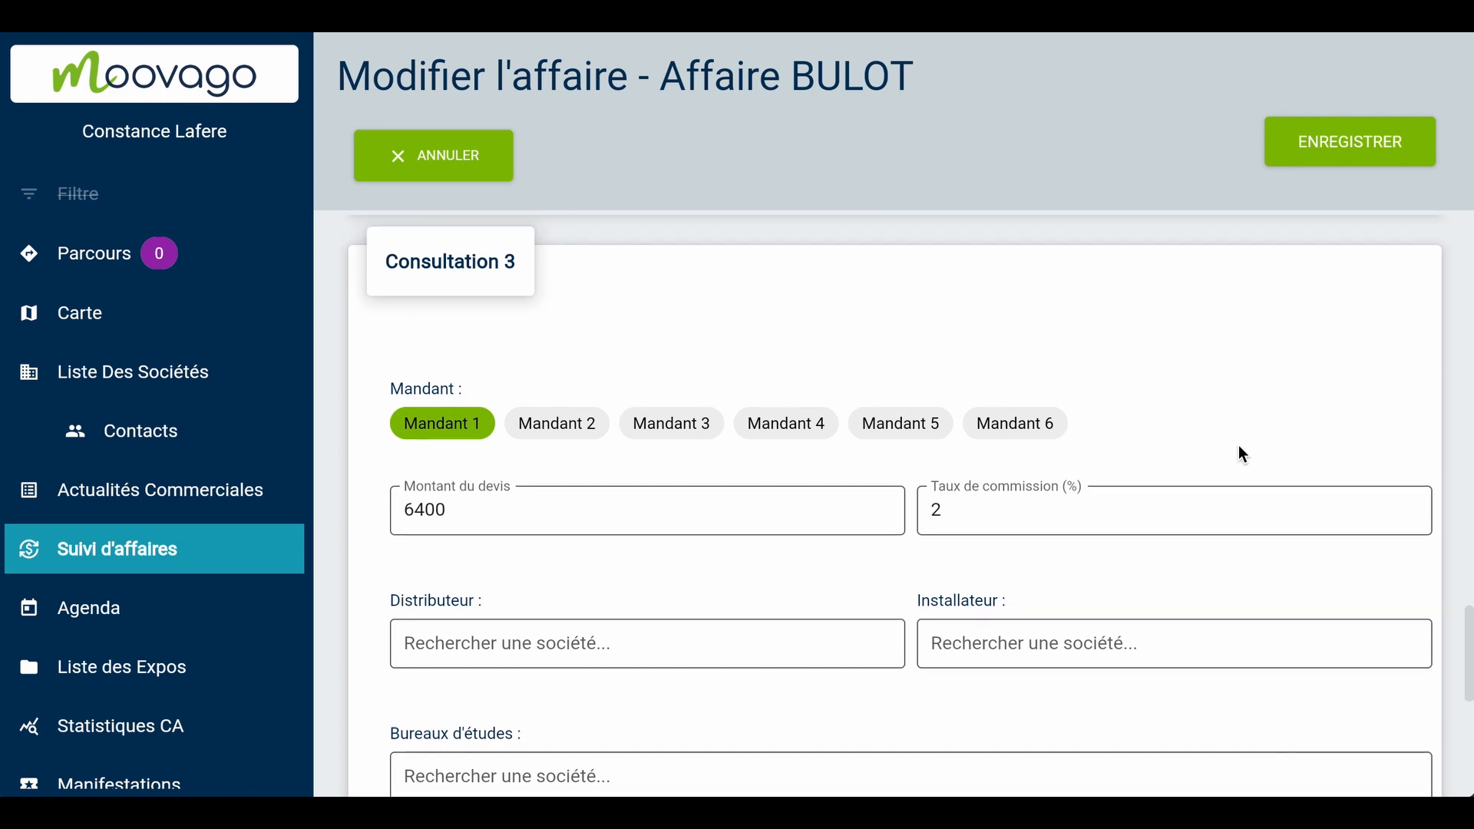
Delete Consultation 2, the one for Mandant 2, and save the modified deal
scroll(1239, 446, "up", 5)
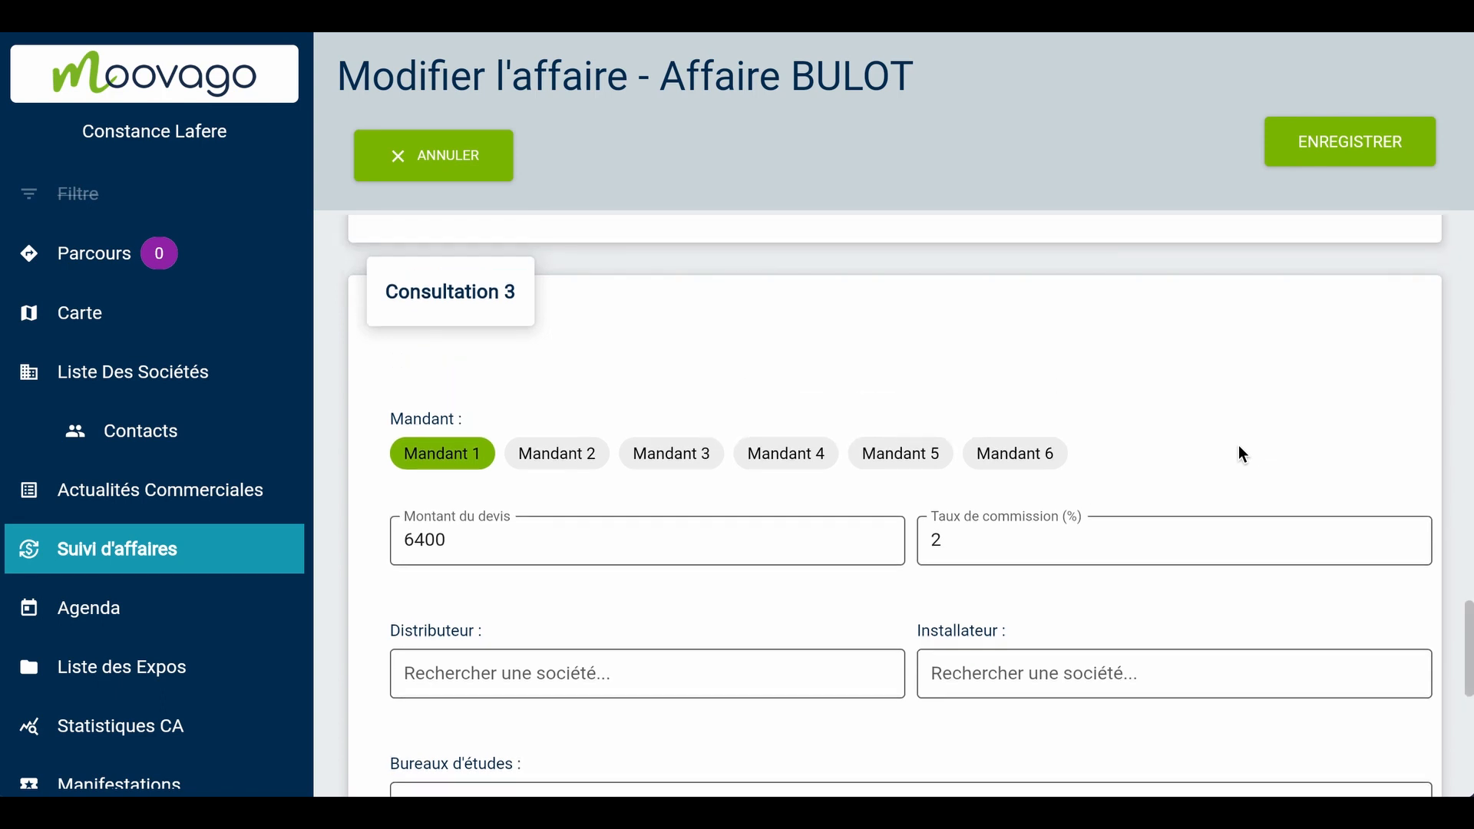
scroll(1241, 453, "up", 3)
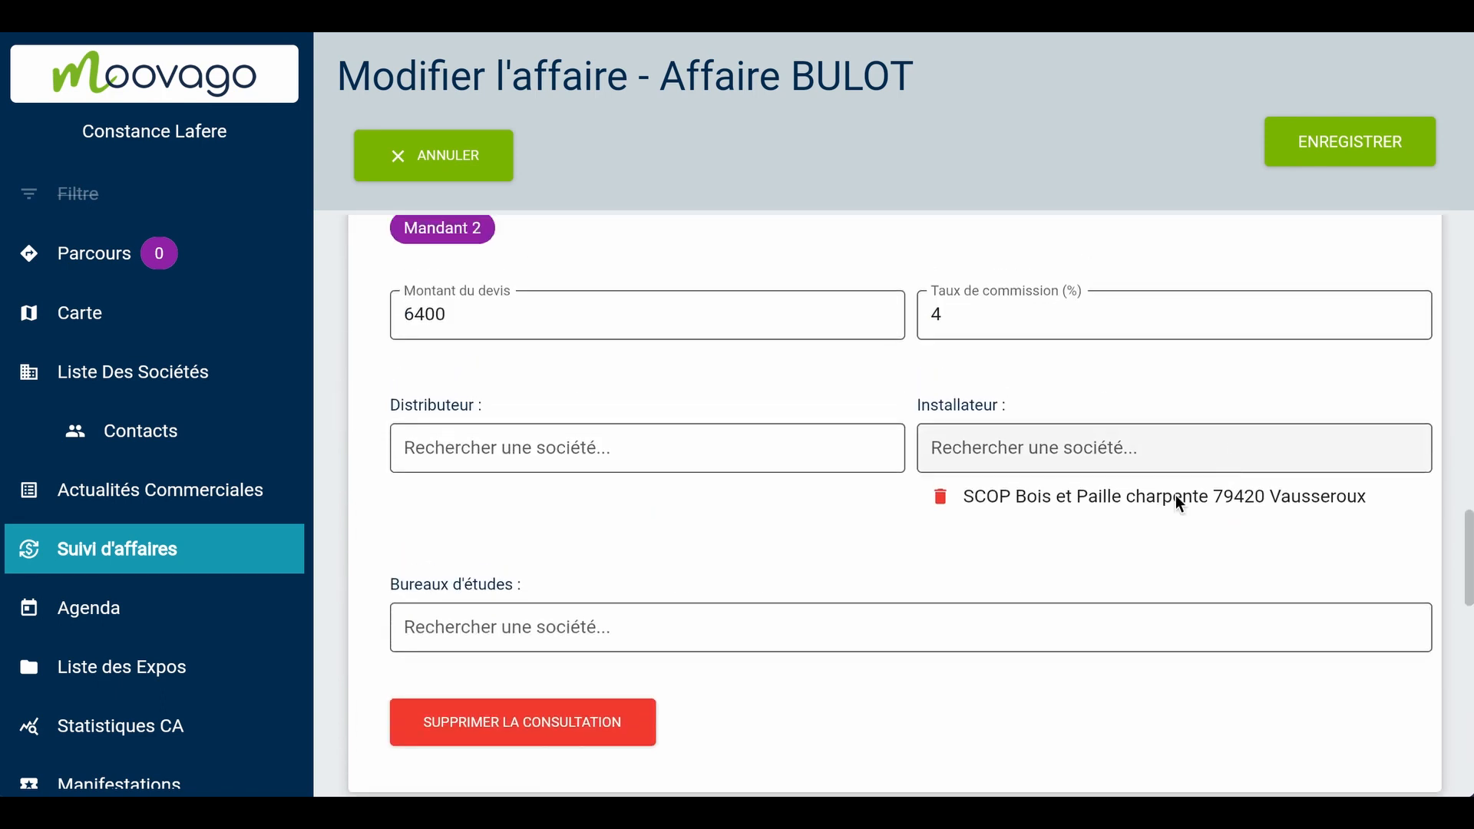
left_click(579, 718)
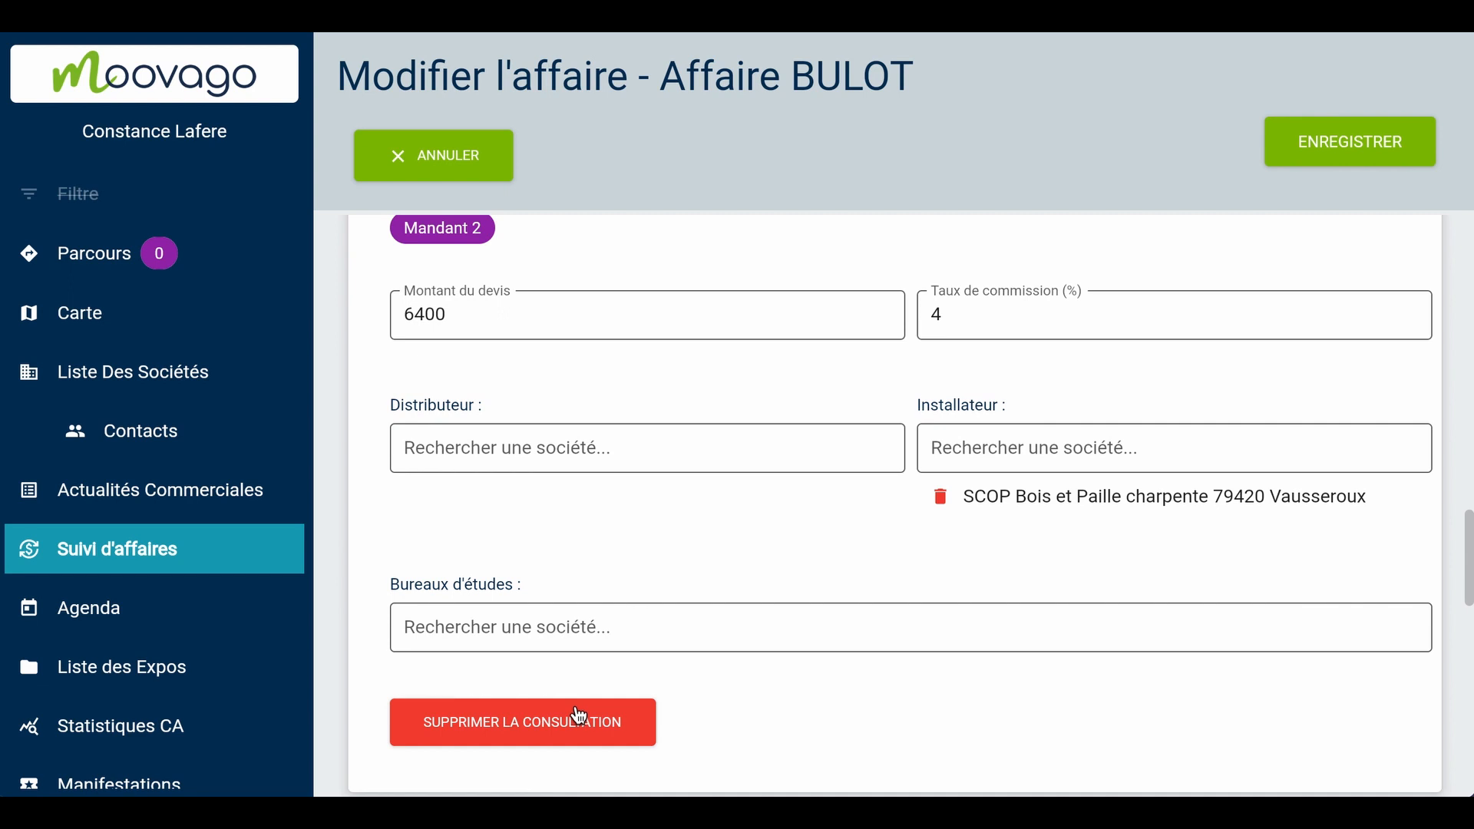
left_click(579, 717)
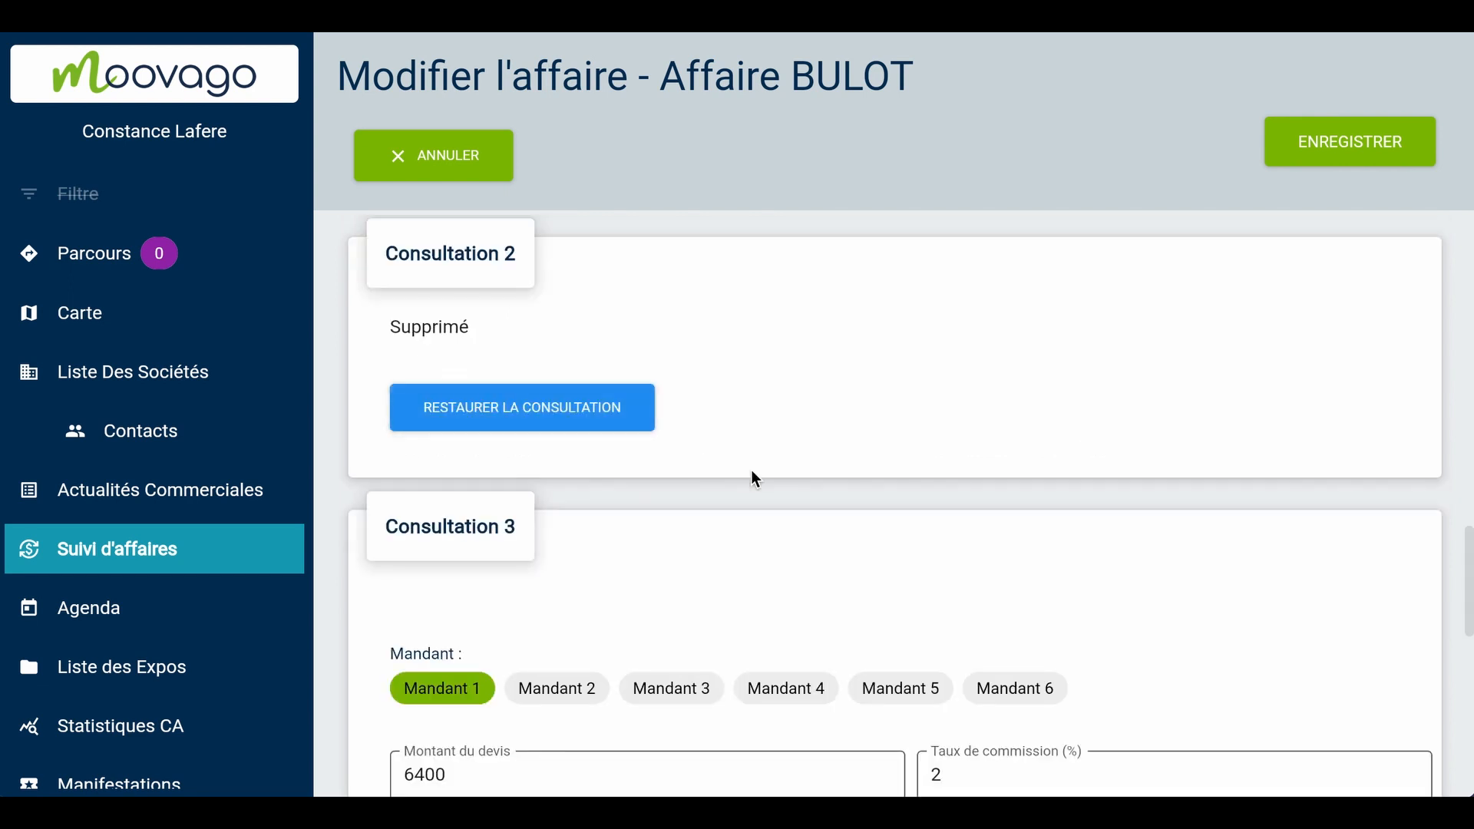
scroll(753, 473, "down", 2)
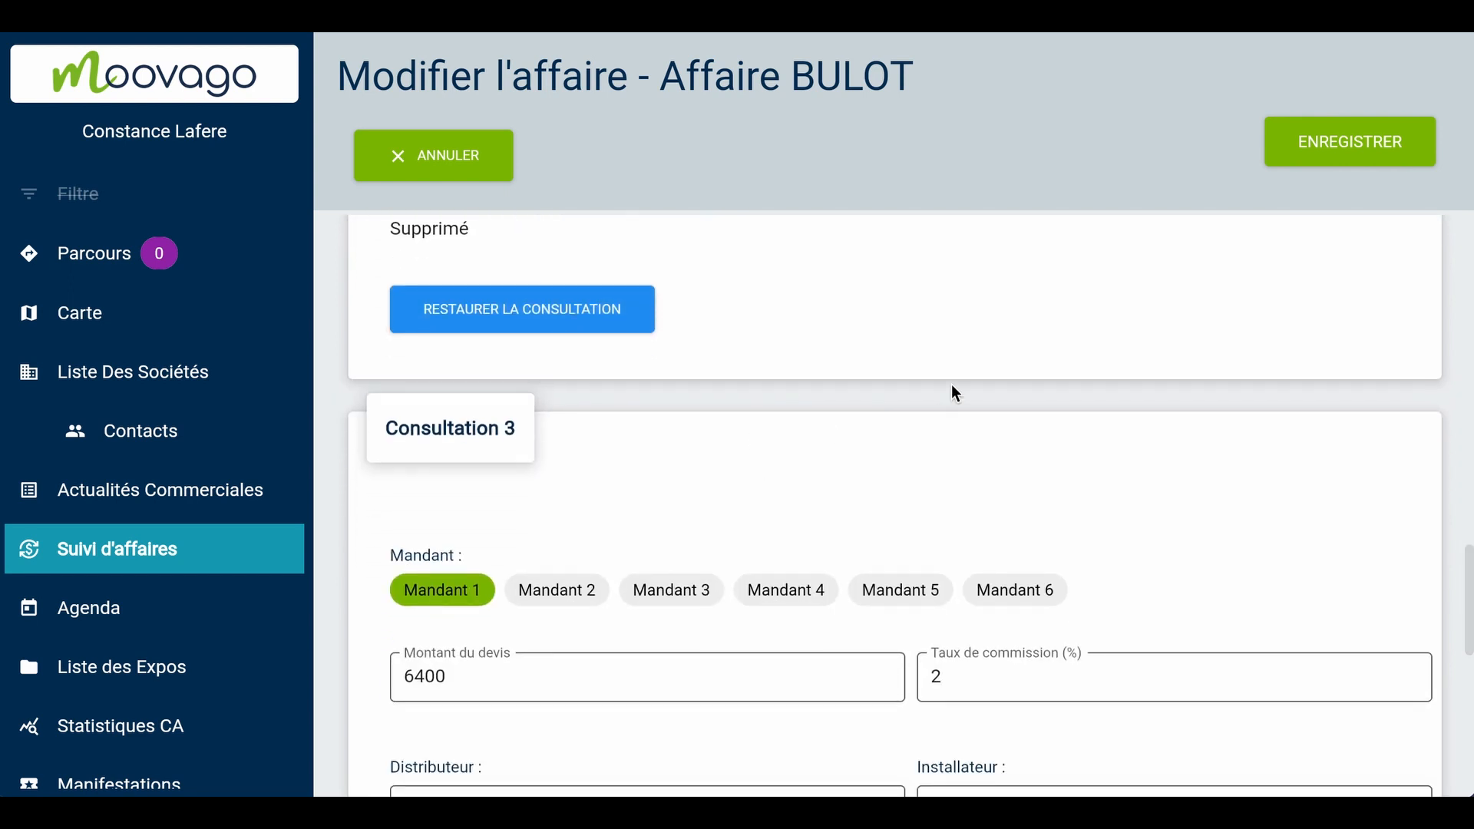
left_click(1309, 166)
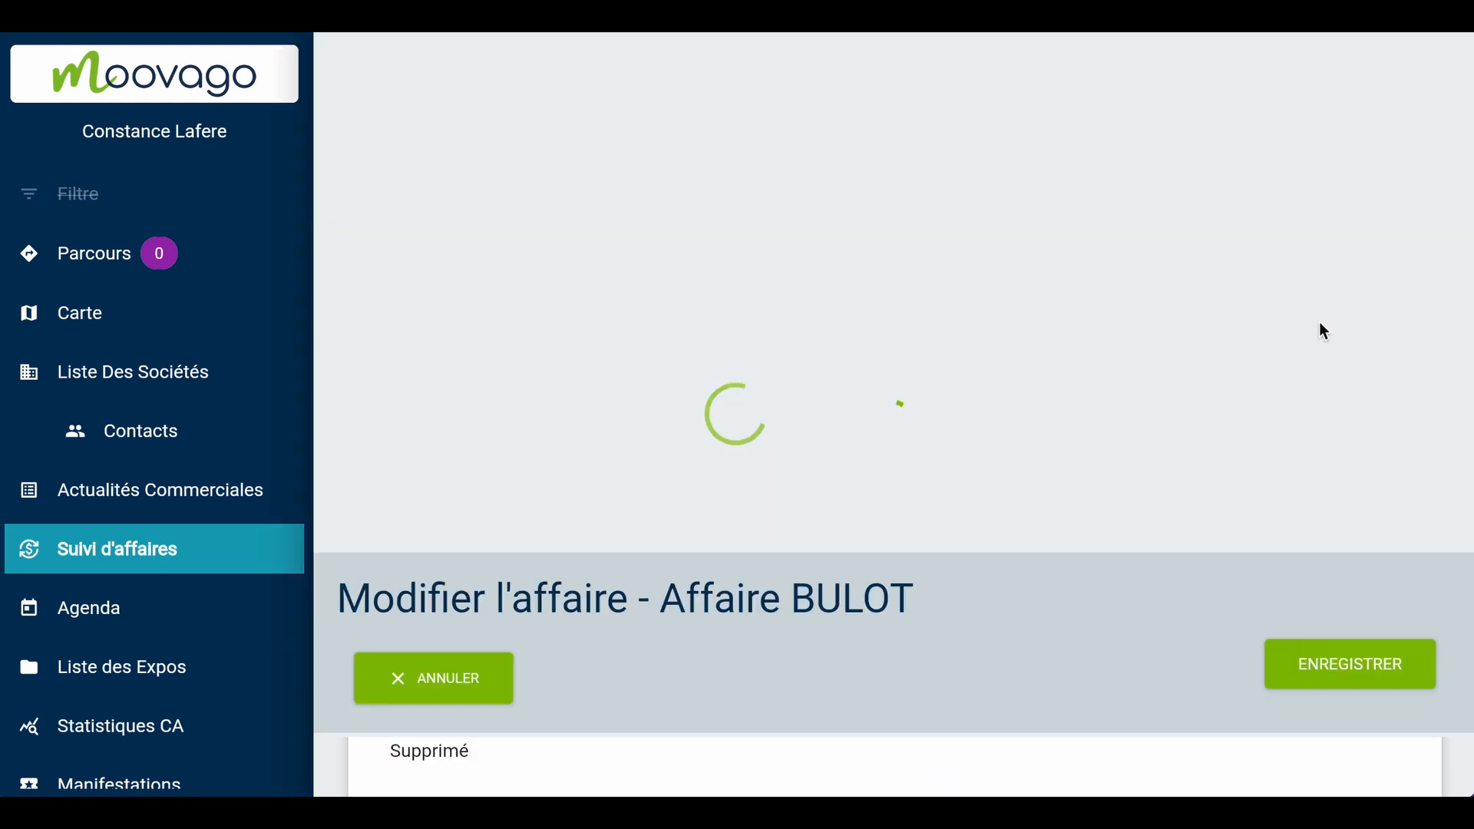
Expand both consultations of the saved deal and check their principals, amounts, commissions and documents
scroll(1323, 427, "down", 3)
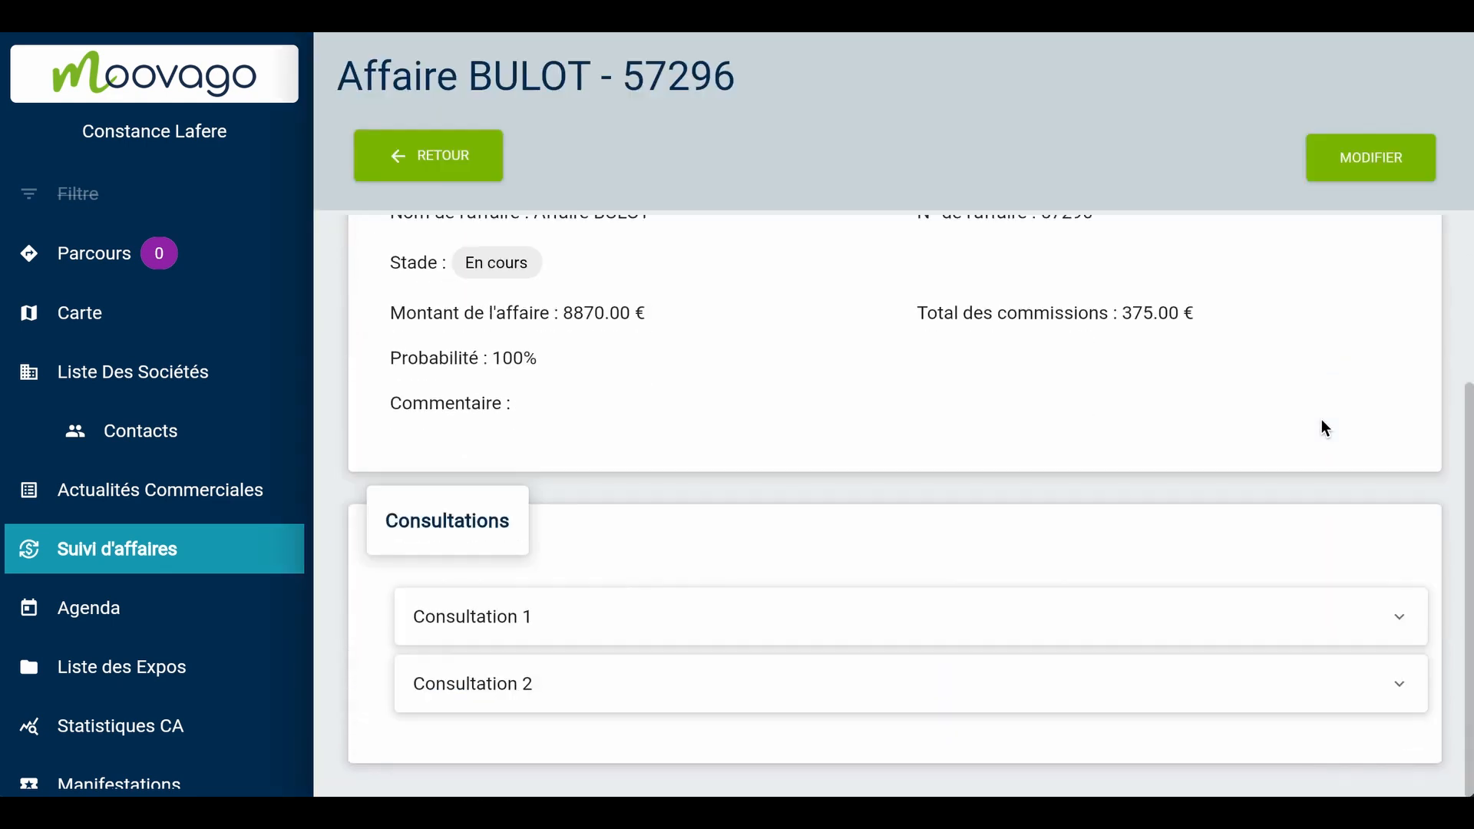
left_click(1251, 616)
scroll(1279, 522, "down", 6)
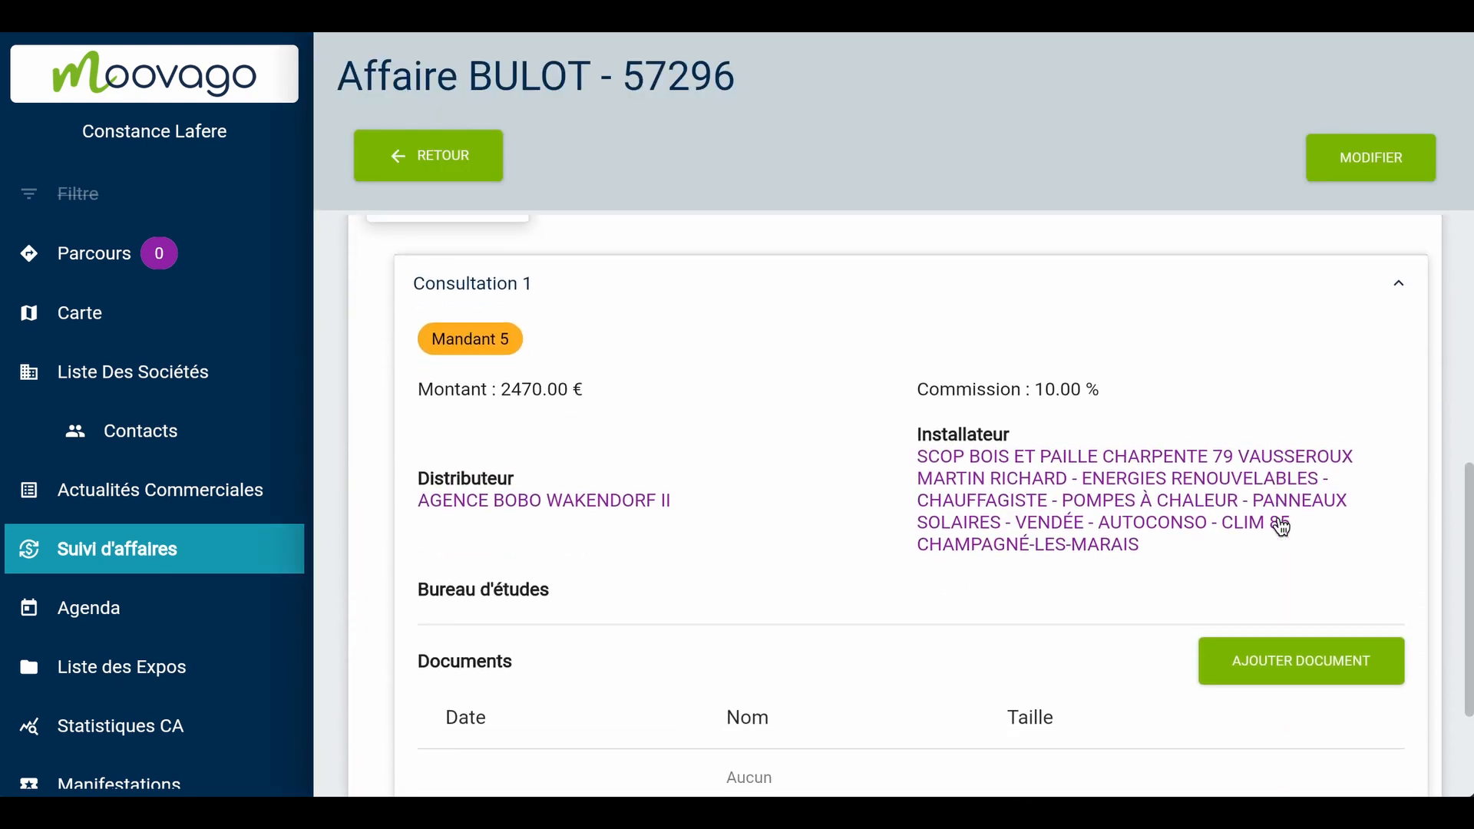
left_click(1179, 712)
scroll(1182, 610, "down", 4)
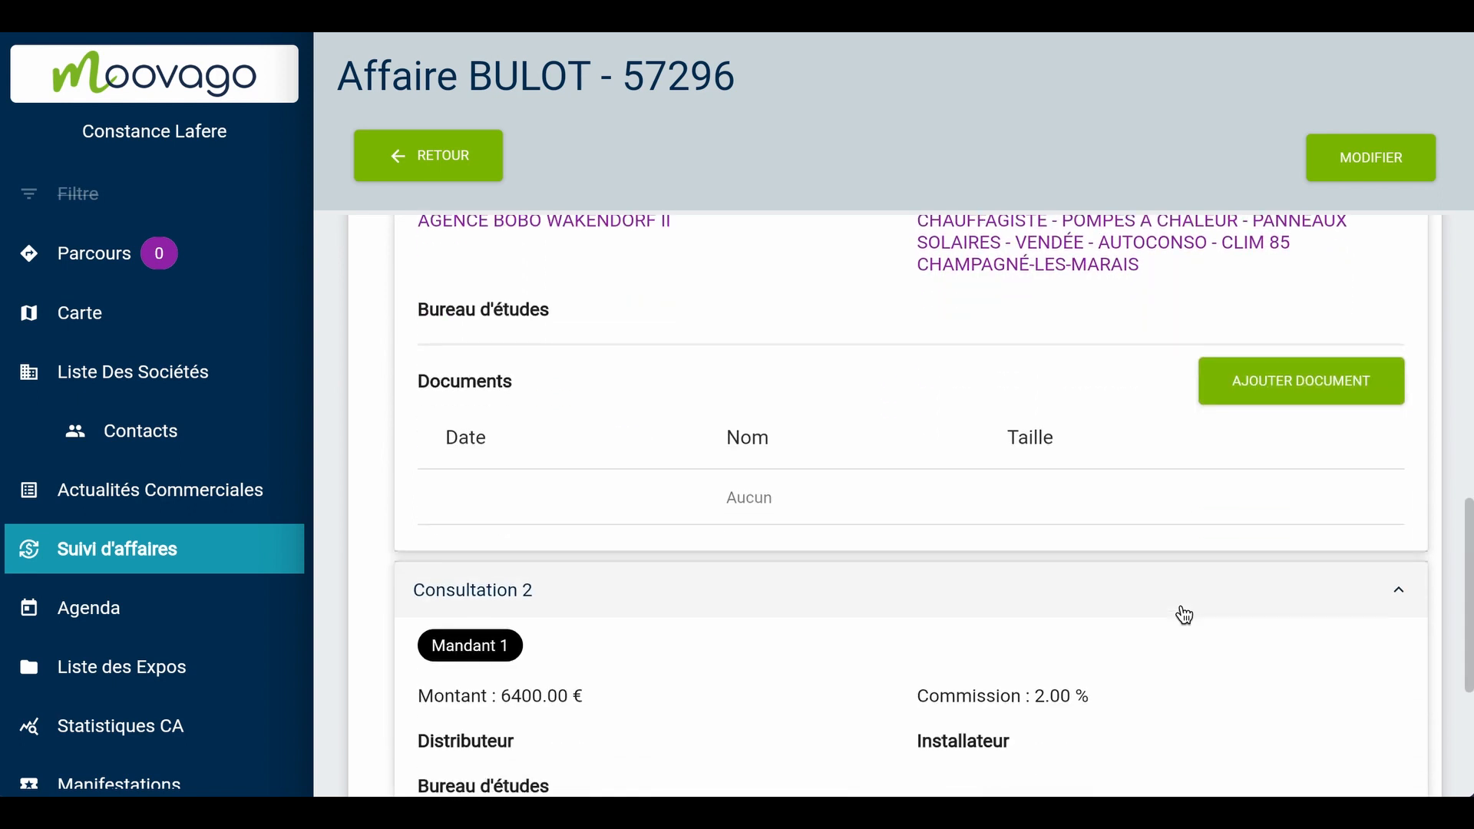
scroll(1185, 602, "down", 2)
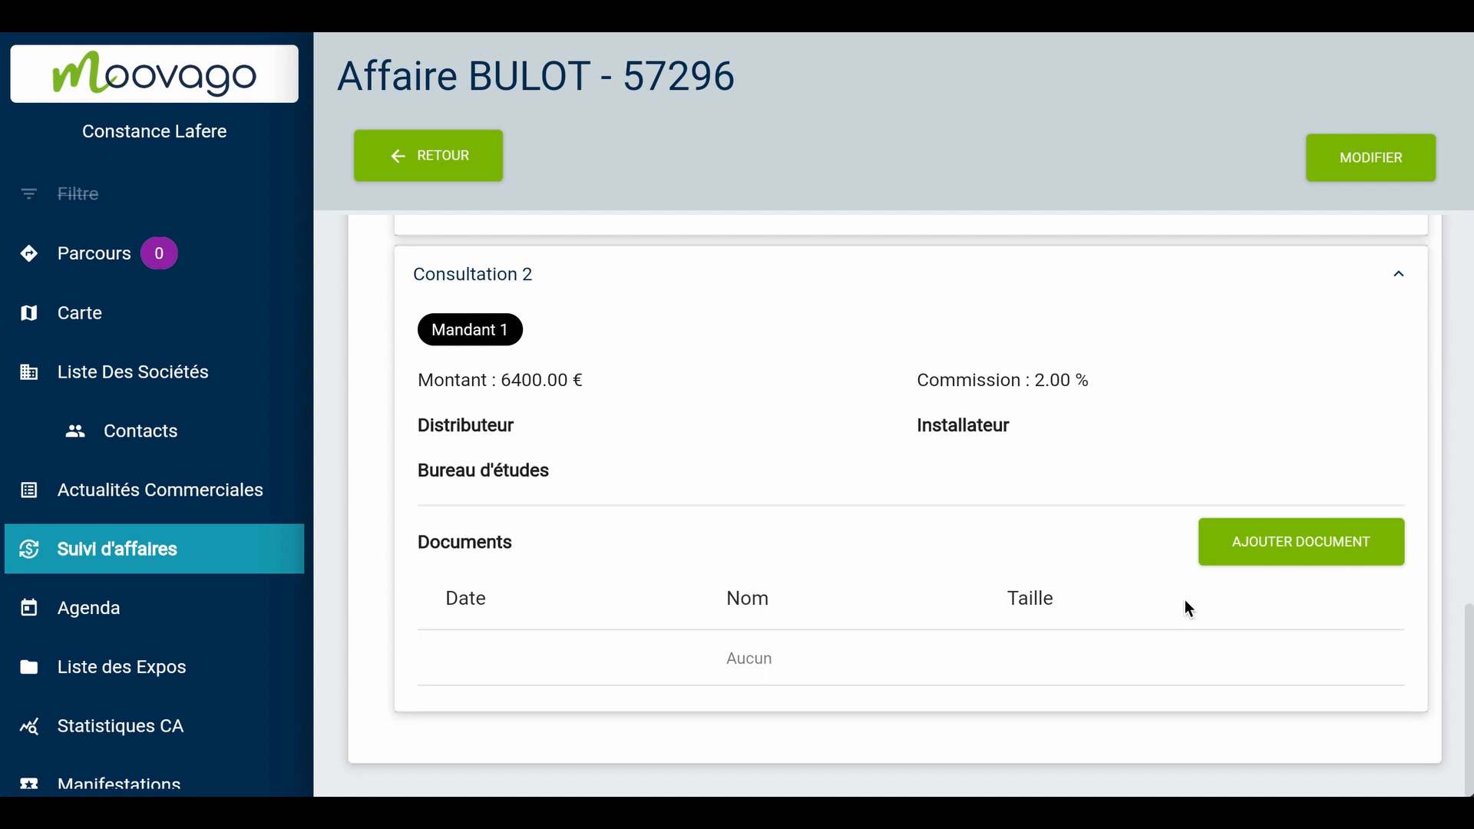
scroll(1185, 600, "up", 1)
scroll(1185, 600, "down", 1)
scroll(1185, 600, "up", 1)
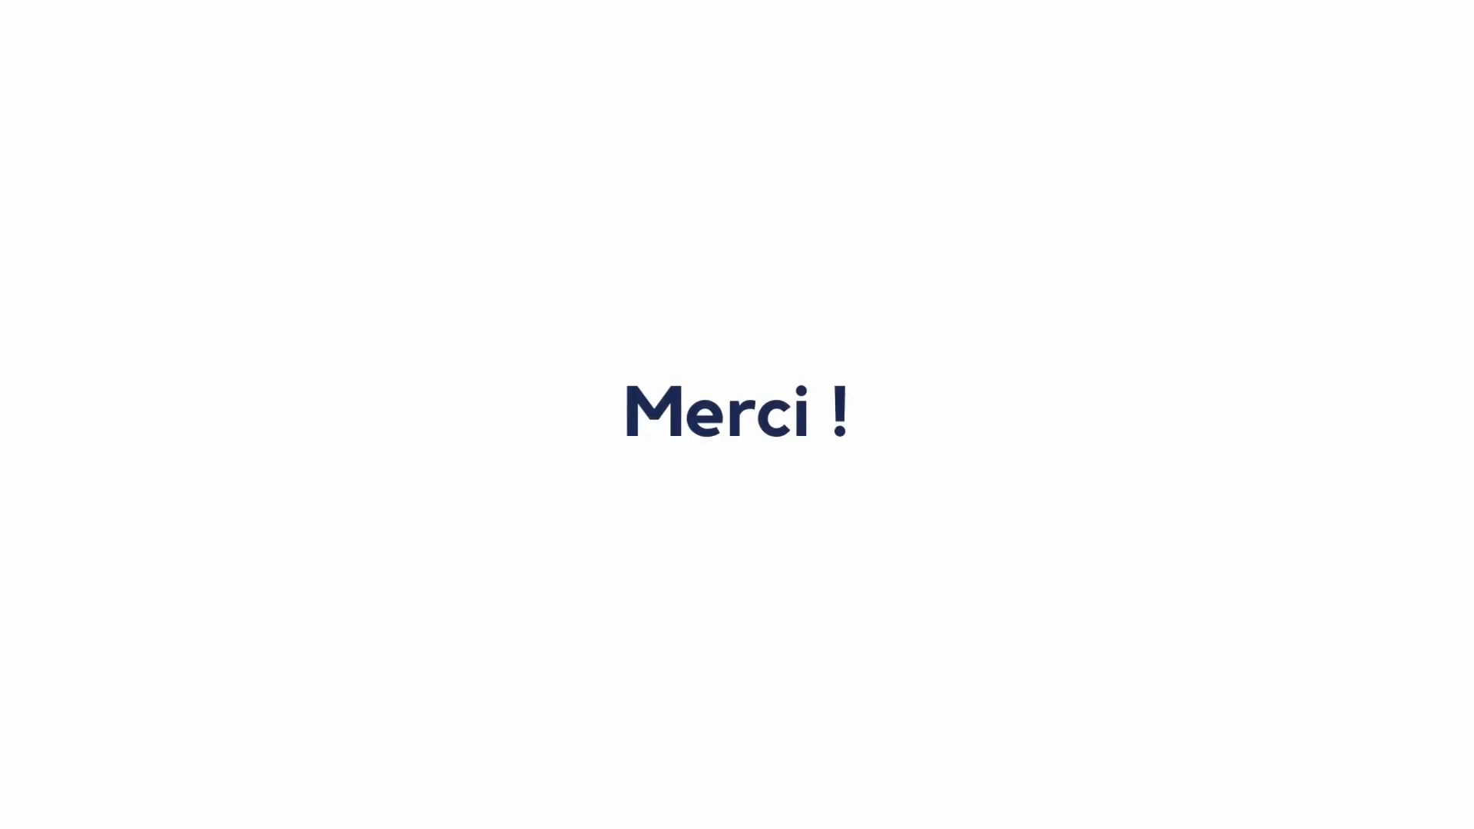